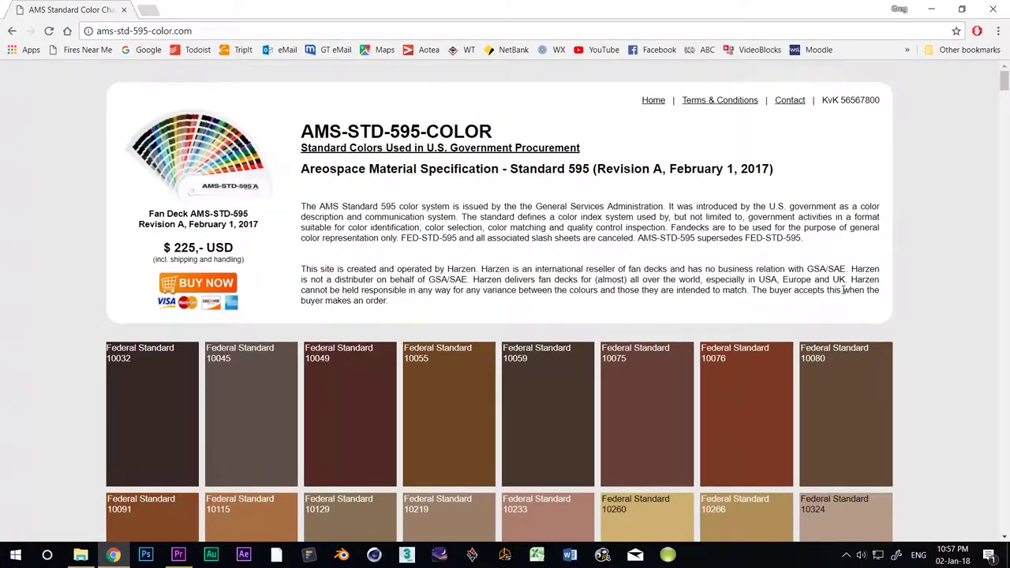
- Scan the FS swatch chart, then search 'RAAF Vengeance Colours' and open the ww2aircraft.net thread
scroll(843, 289, down, 11)
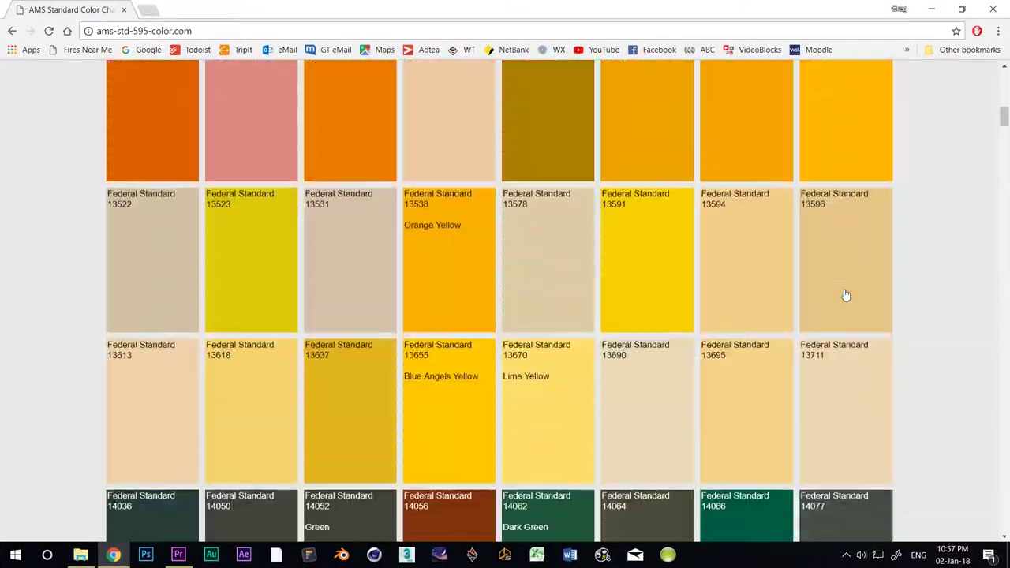
scroll(845, 295, down, 12)
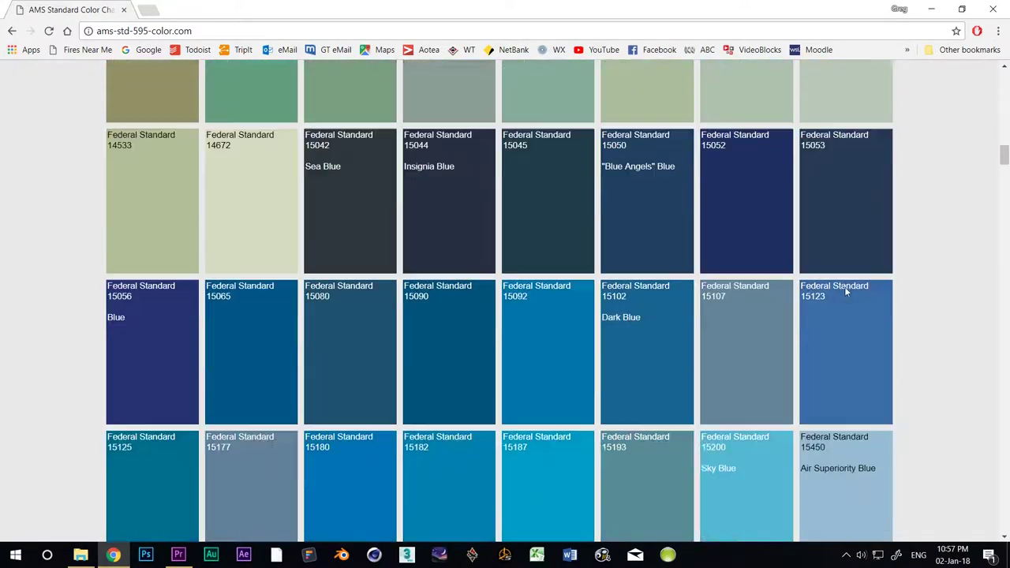
scroll(846, 292, down, 16)
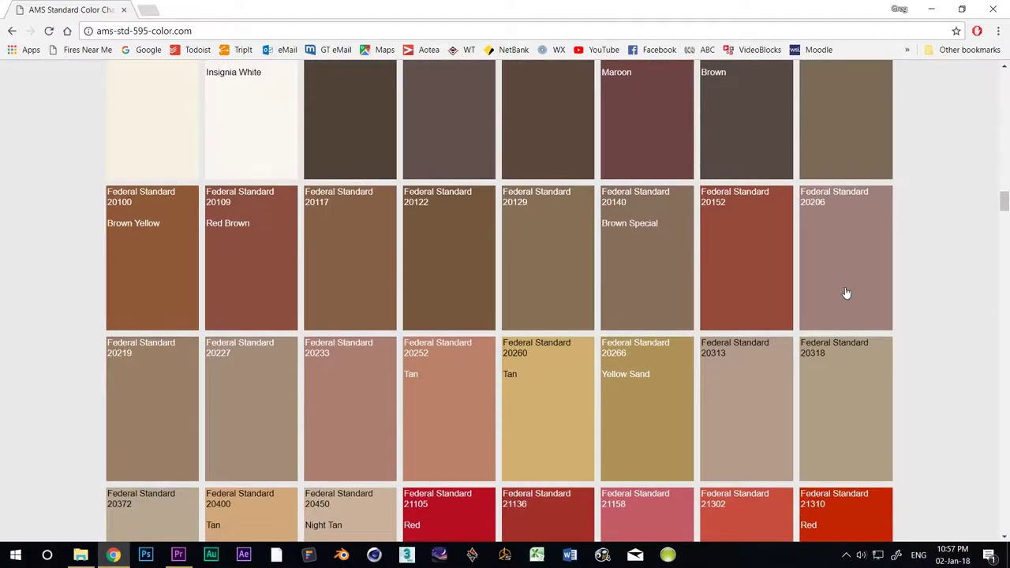
scroll(846, 293, down, 18)
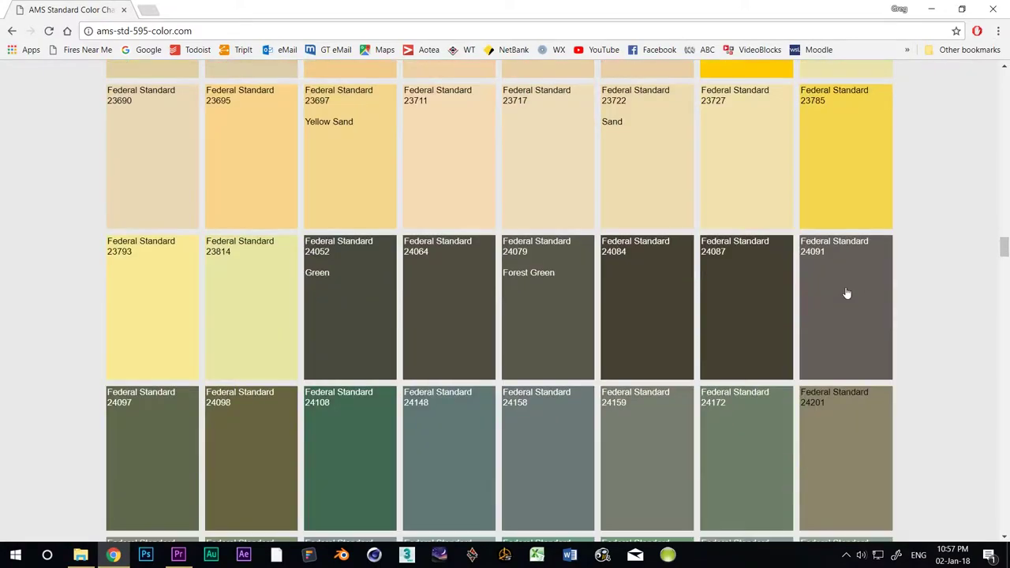
scroll(847, 293, down, 15)
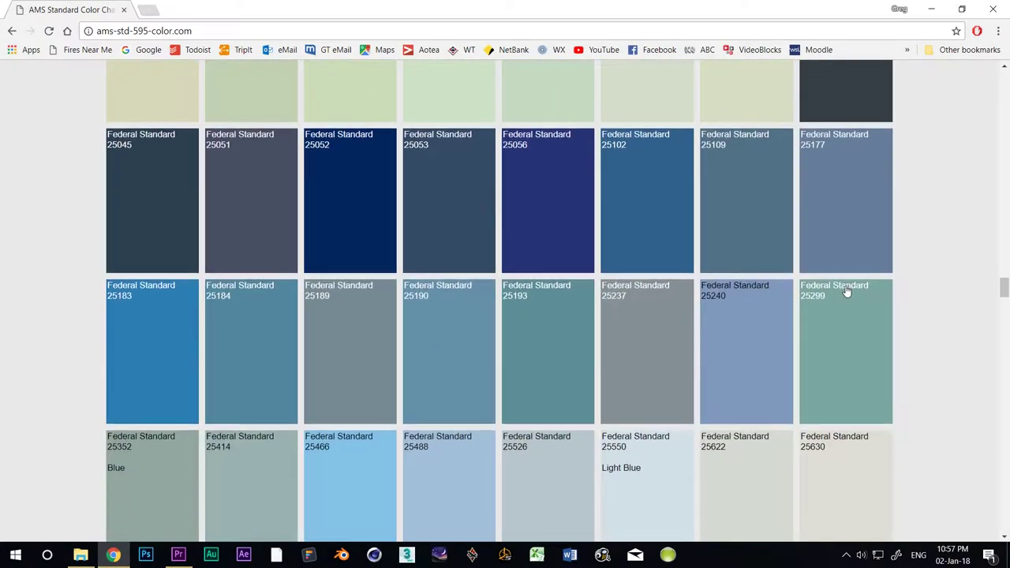
scroll(846, 291, down, 8)
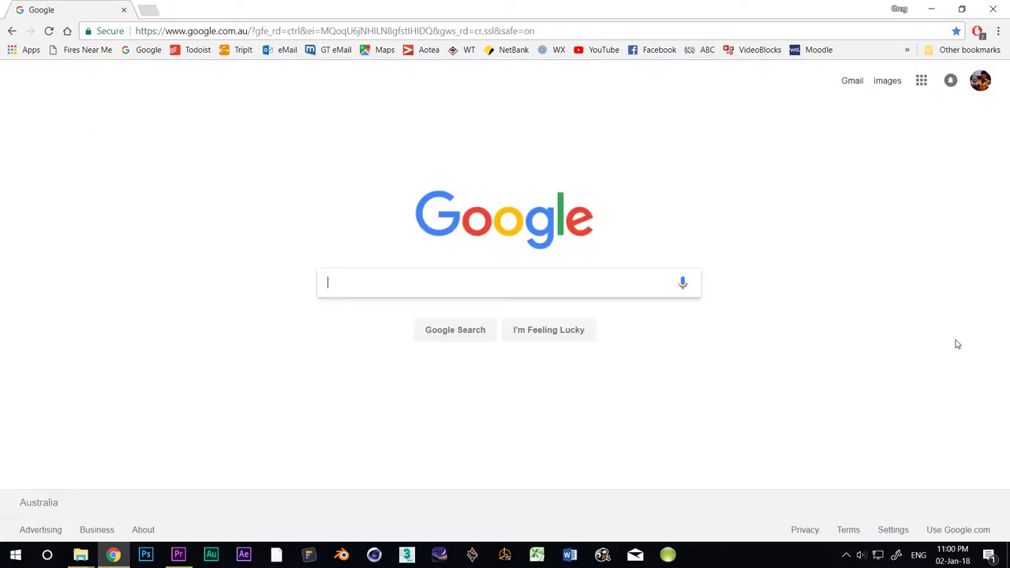
text(RAA)
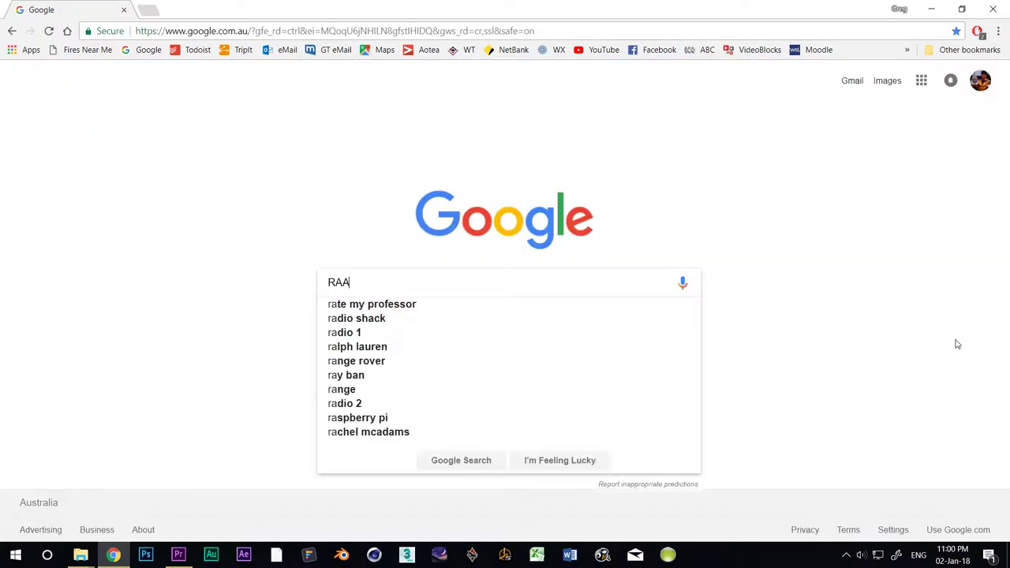
text(F Vengeance Colou)
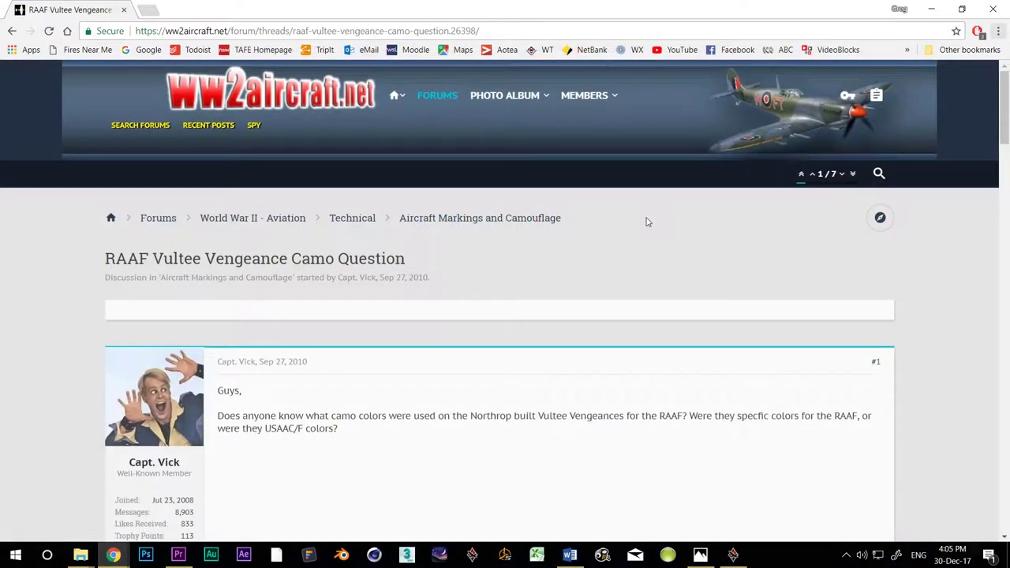
scroll(655, 229, down, 7)
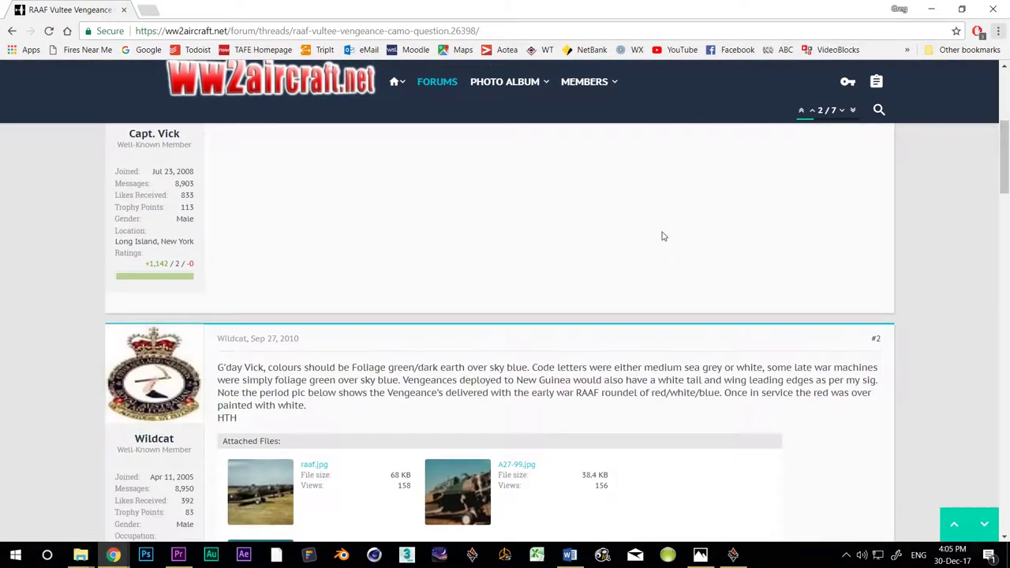
- Note FS 25550 sky blue from the forum and look up FS 20099, 24092 and 25550 on Colorserver
scroll(663, 237, up, 1)
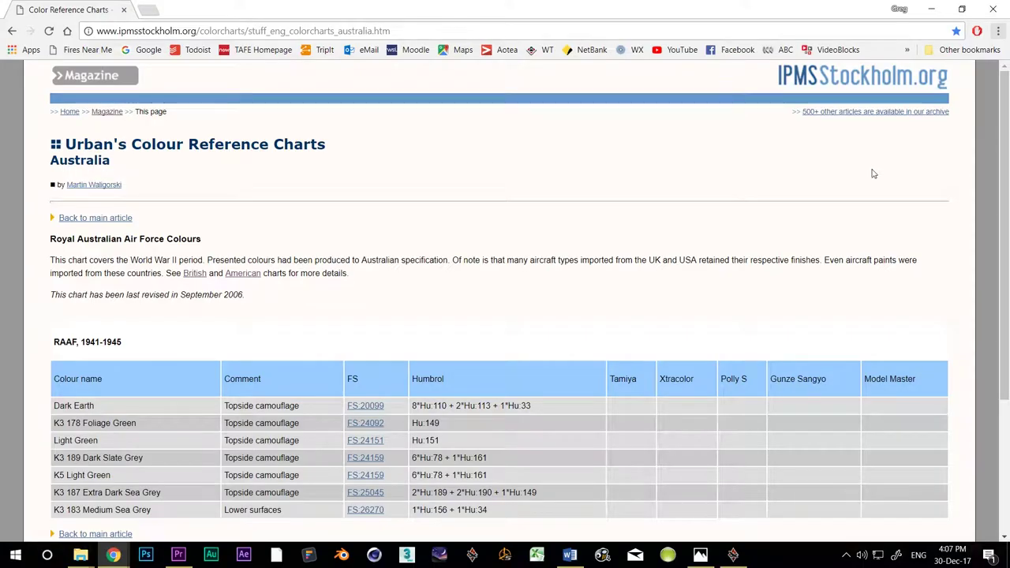
scroll(840, 186, down, 3)
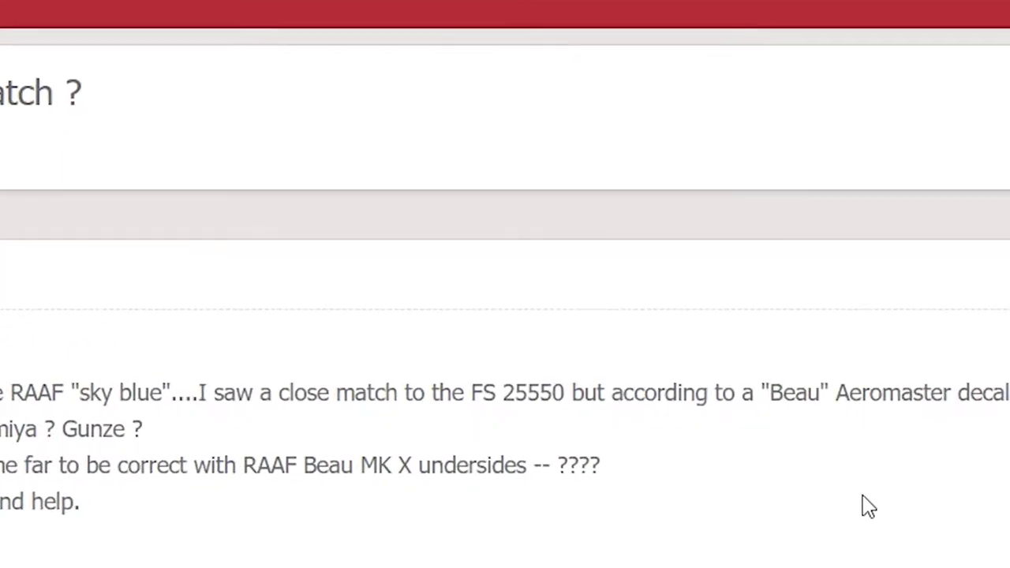
double_click(561, 381)
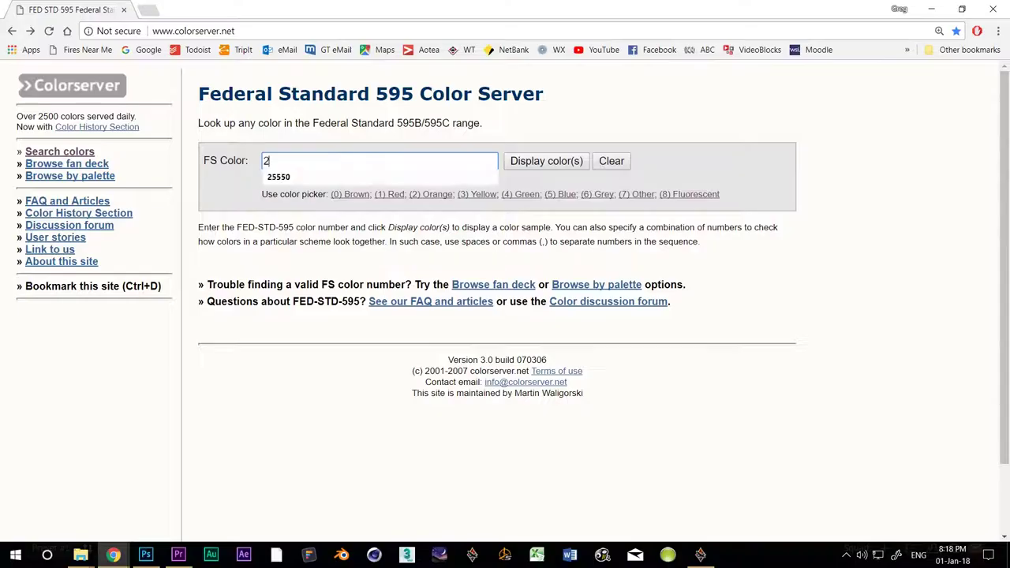
text(0099 24092 25550)
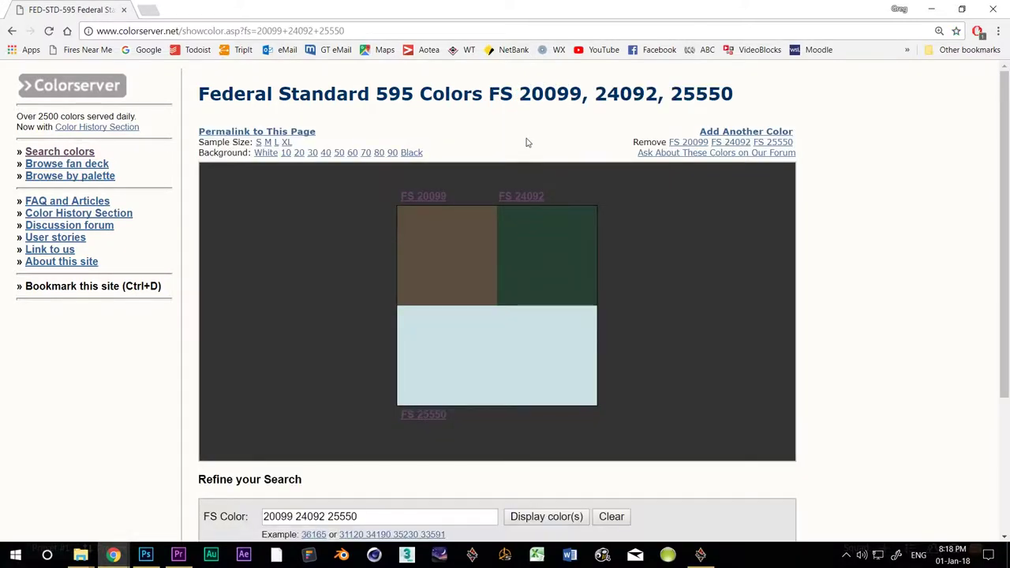
- Snip the three FS colour swatches and save the capture as 'colours' in the Research folder
drag(381, 186, 624, 427)
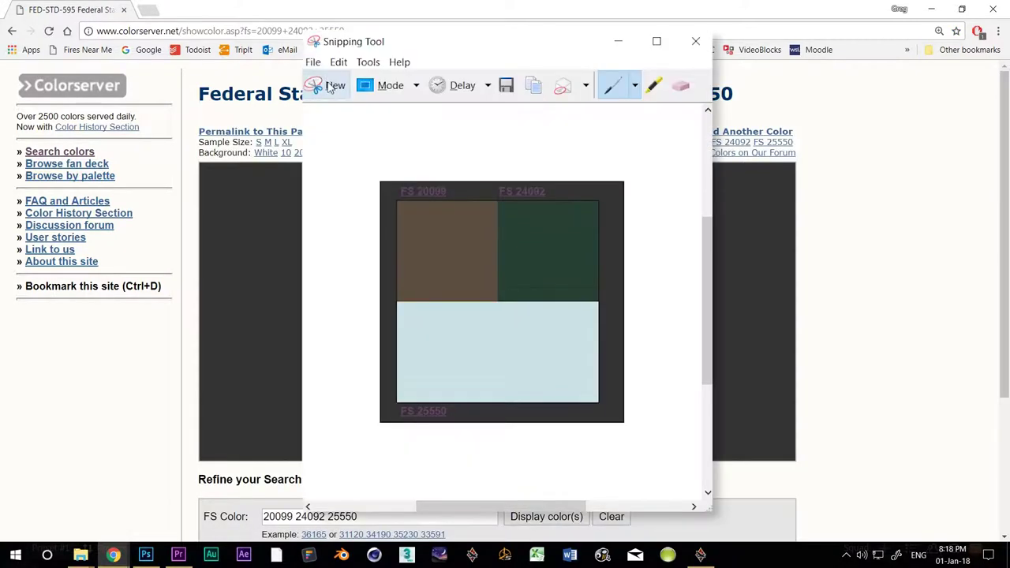
key(ctrl+s)
text(colour)
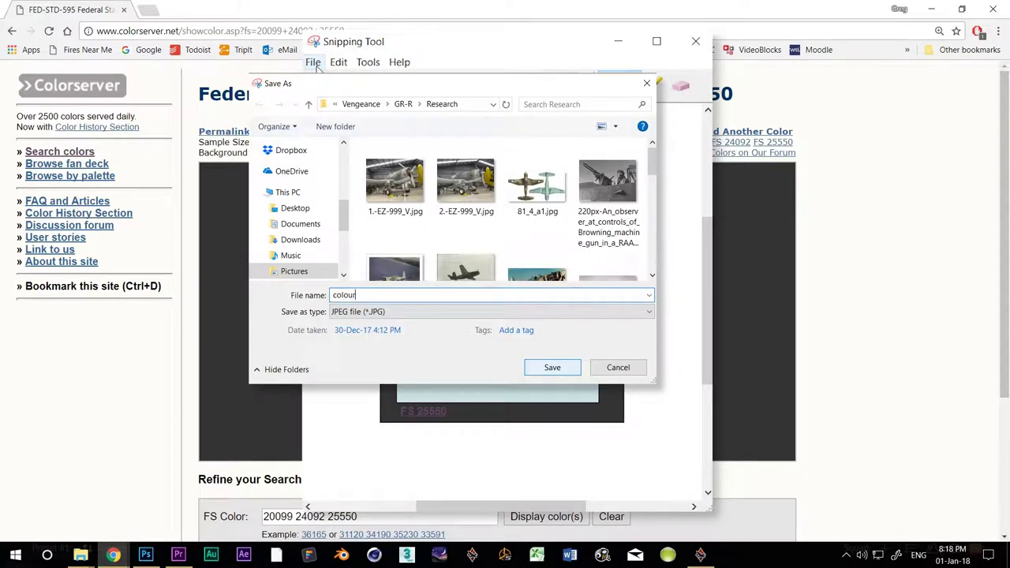
text(s)
key(Return)
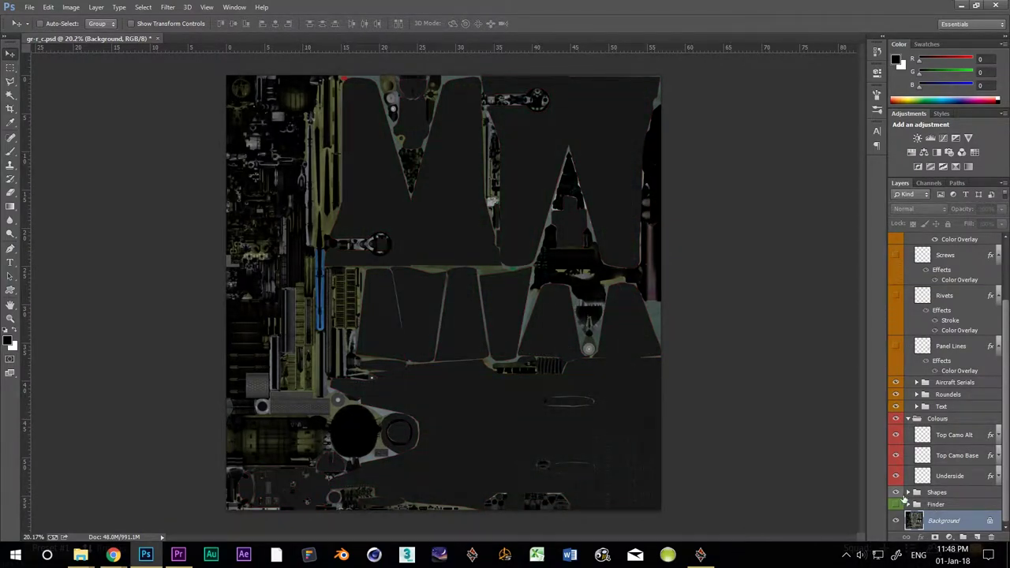
- Show the camo shapes and set the Underside colour overlay to the sampled sky blue
click(896, 493)
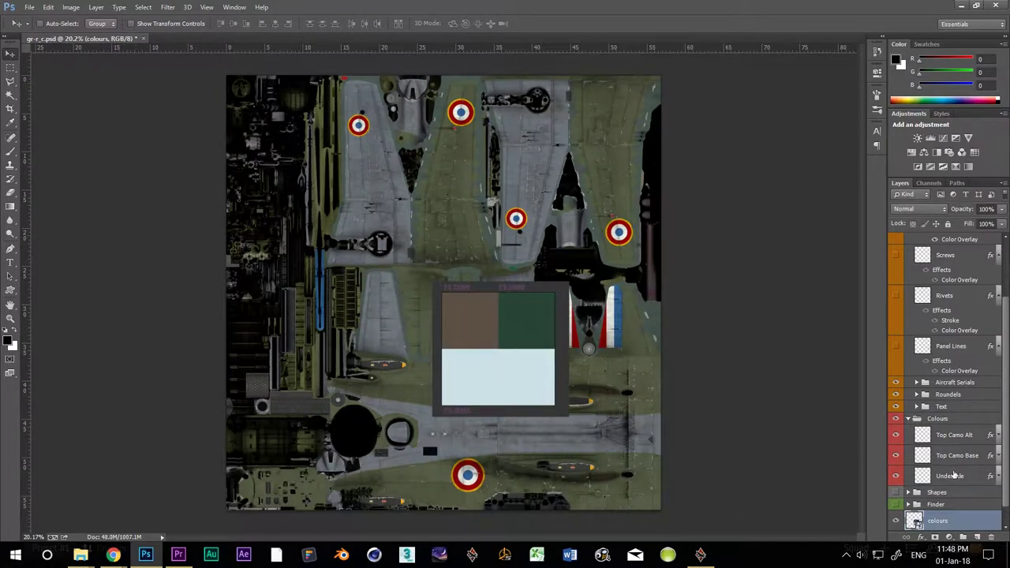
click(999, 476)
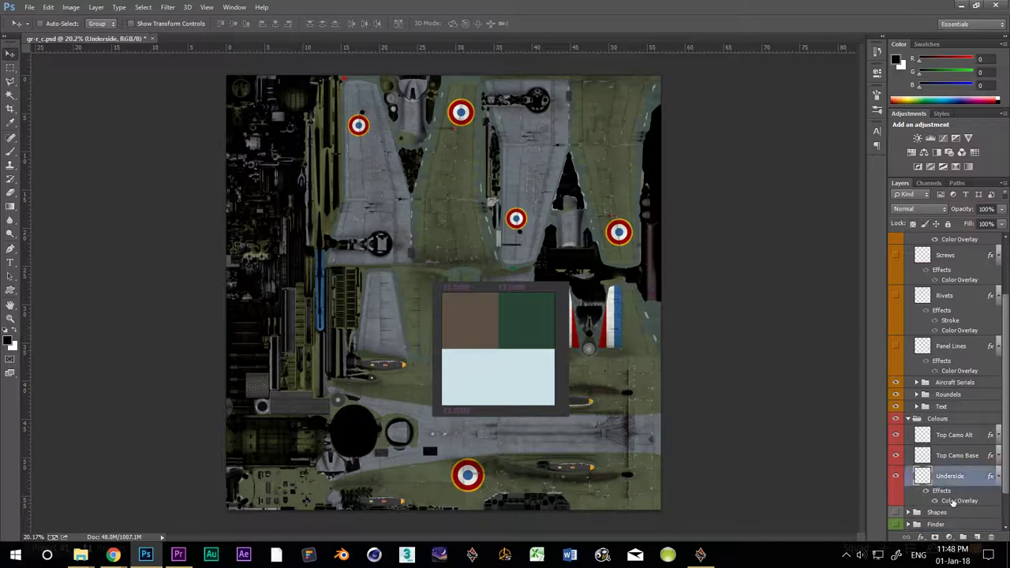
double_click(953, 502)
click(787, 201)
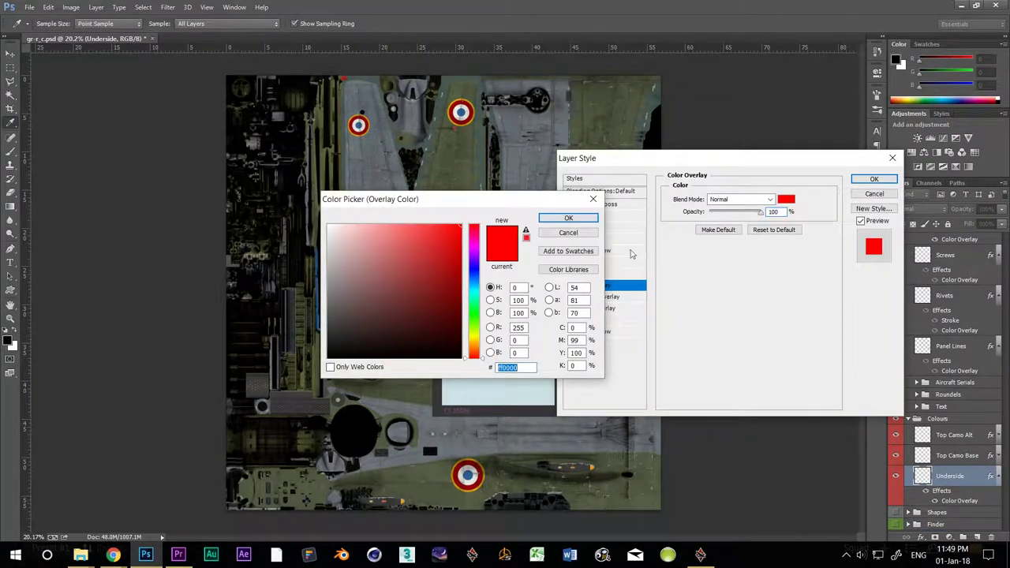
click(568, 218)
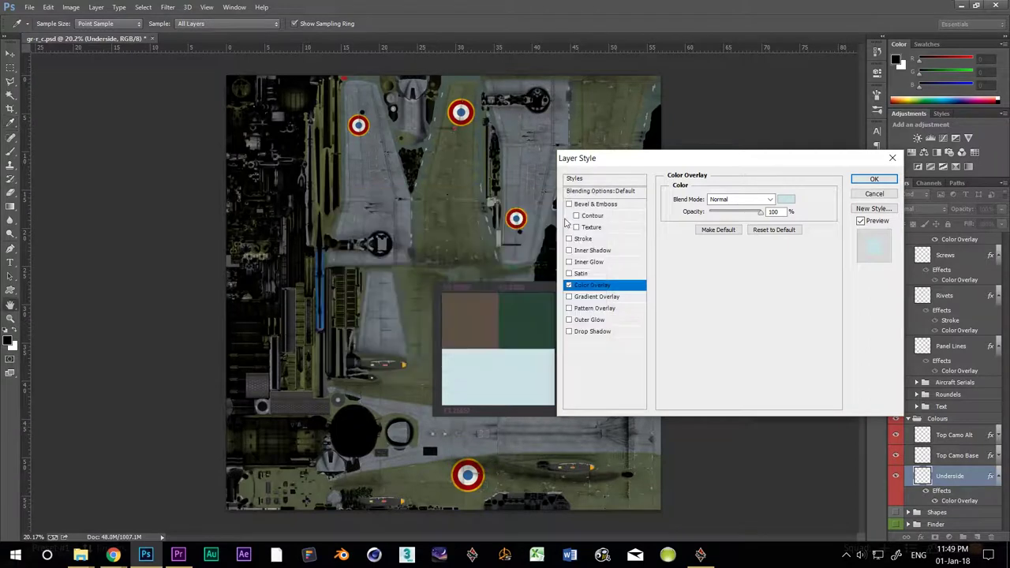
click(875, 180)
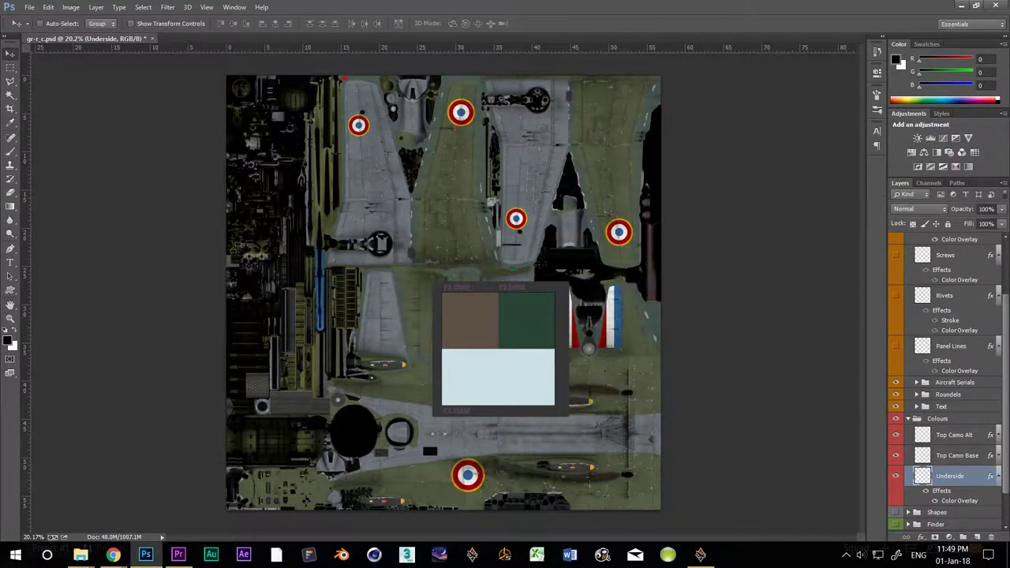
- Set the Top Camo Base colour overlay to the green sampled from the FS 24092 swatch
click(999, 456)
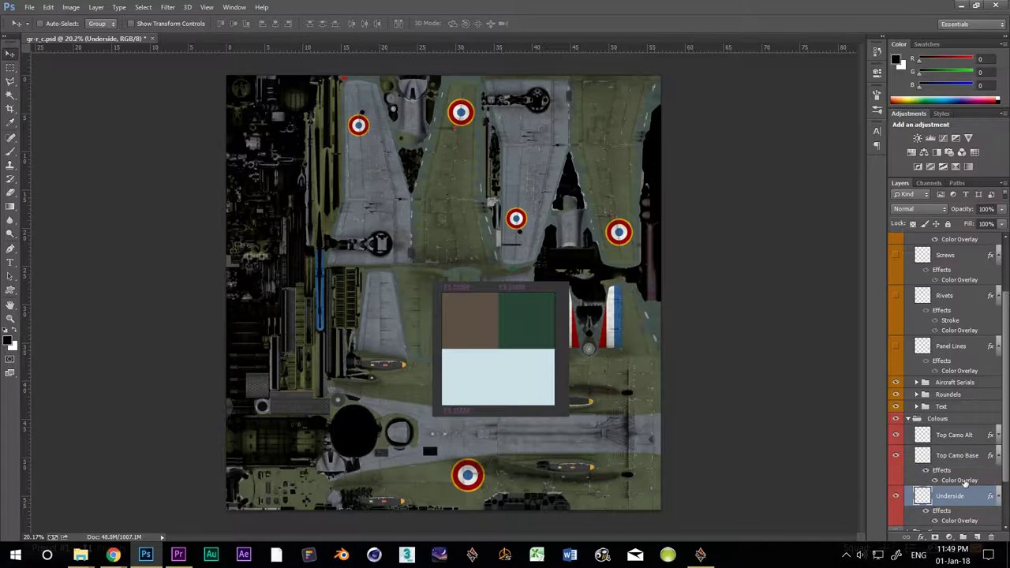
double_click(961, 481)
click(786, 199)
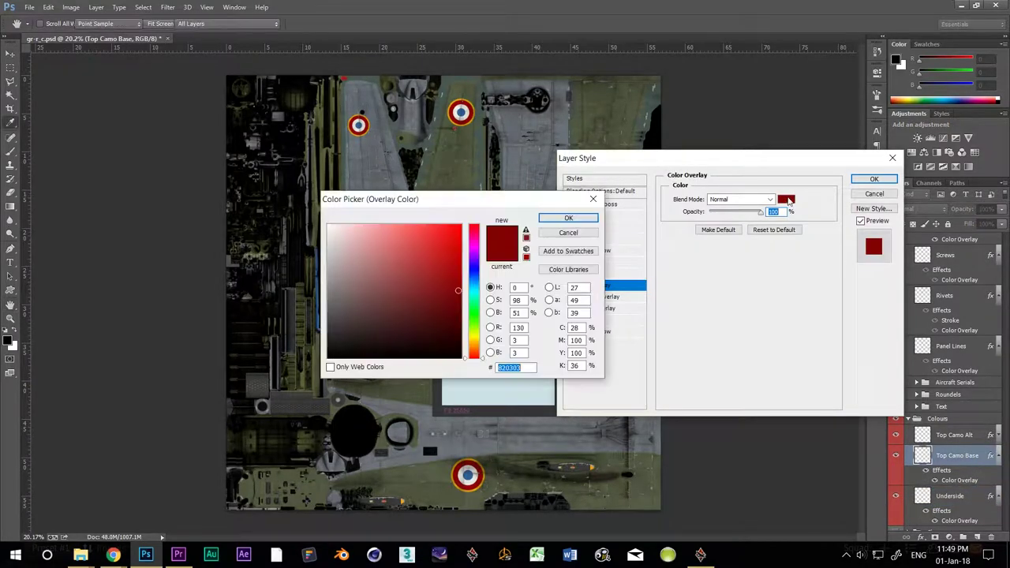
drag(511, 200, 404, 97)
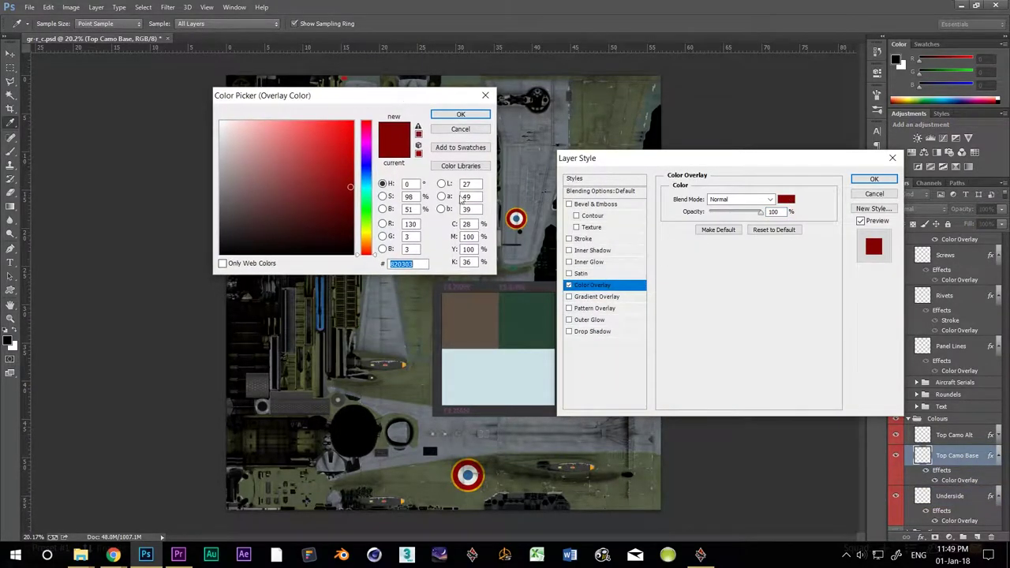
click(524, 307)
click(462, 115)
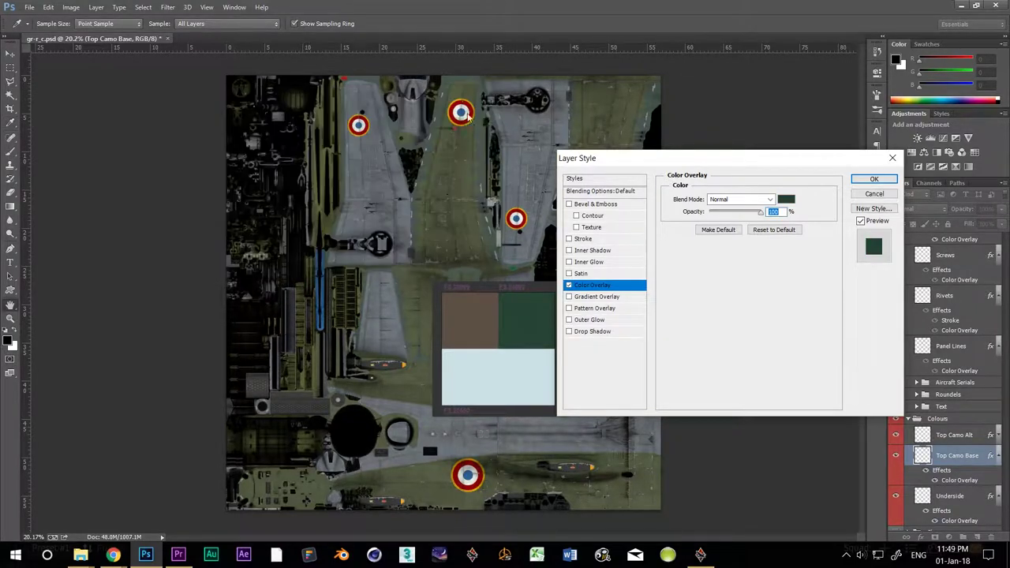
click(875, 179)
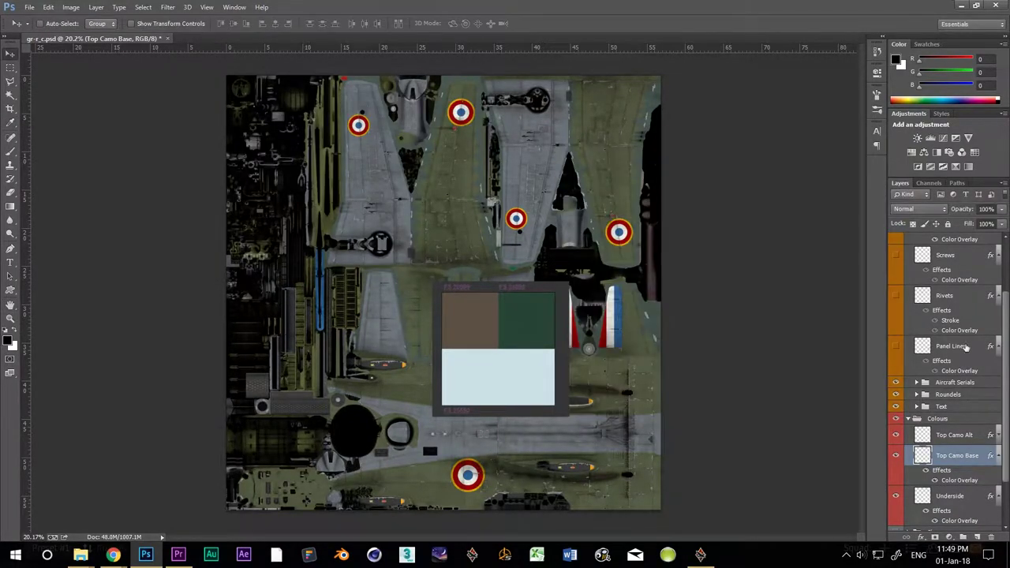
- Set the Top Camo Alt colour overlay to brown 5c4e41 sampled from the FS 20099 swatch
click(997, 436)
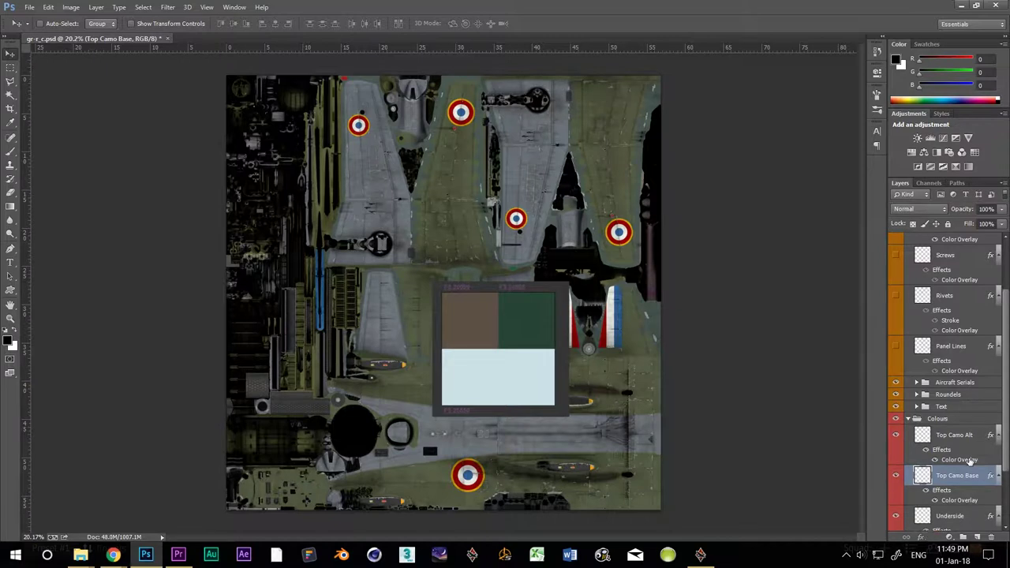
double_click(969, 460)
click(787, 200)
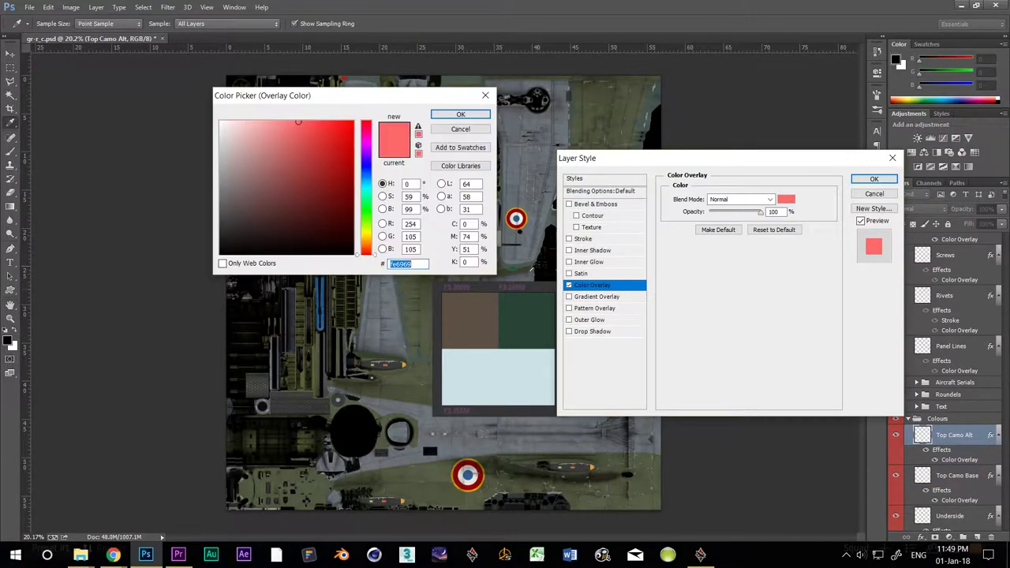
click(474, 315)
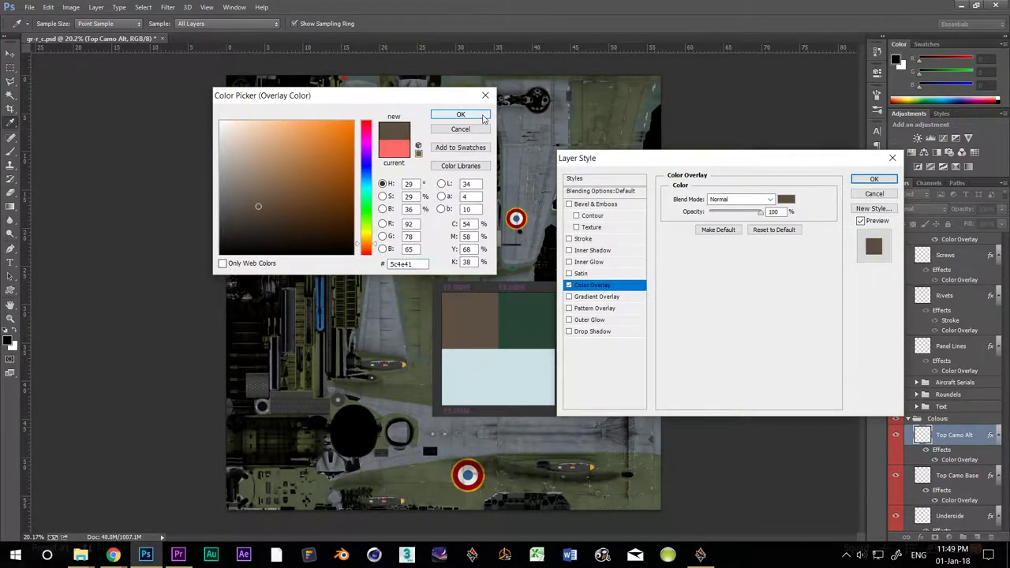
click(483, 117)
click(873, 181)
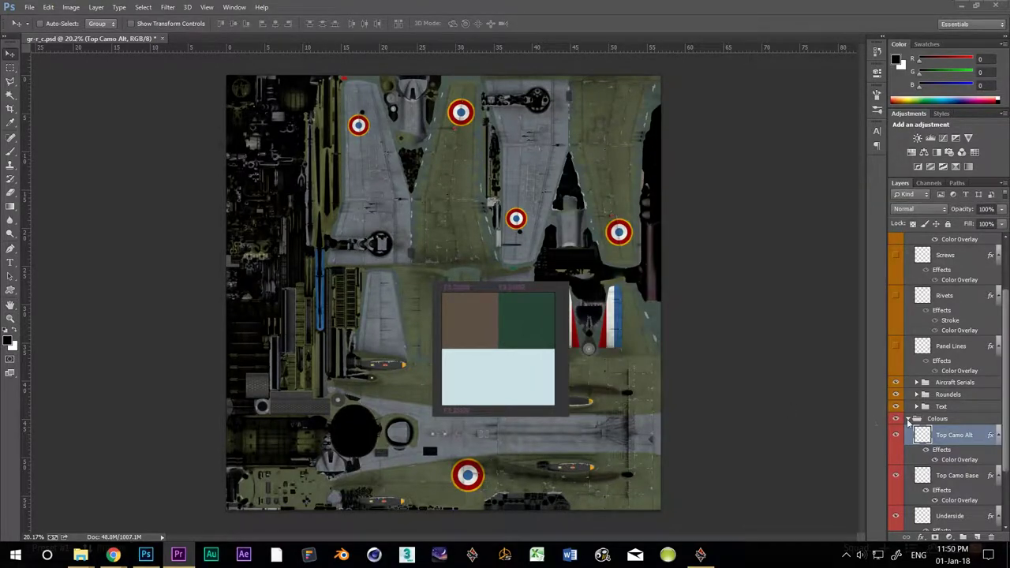
scroll(950, 413, down, 3)
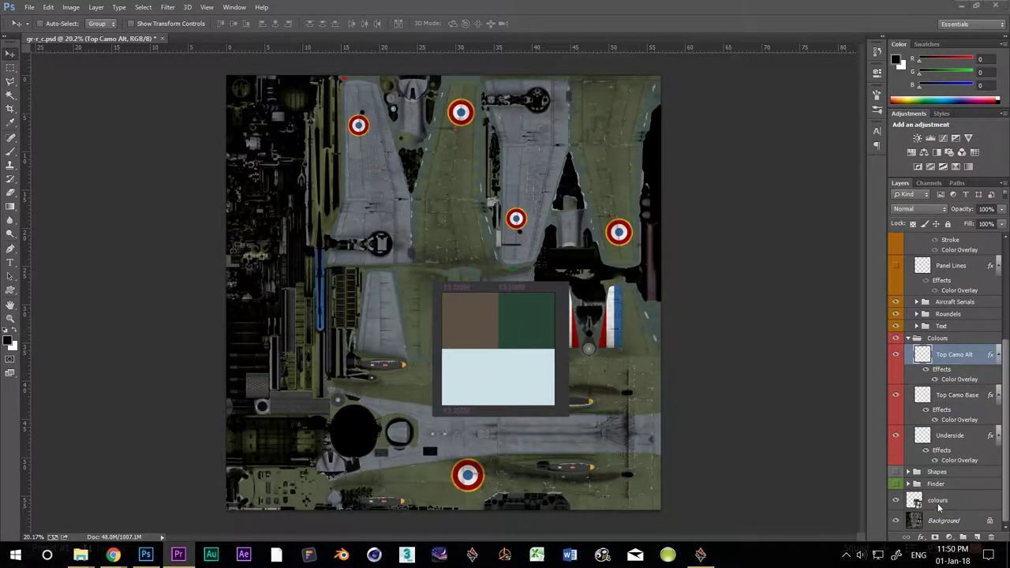
- Move the colours swatch layer into the hidden Tools group
click(940, 502)
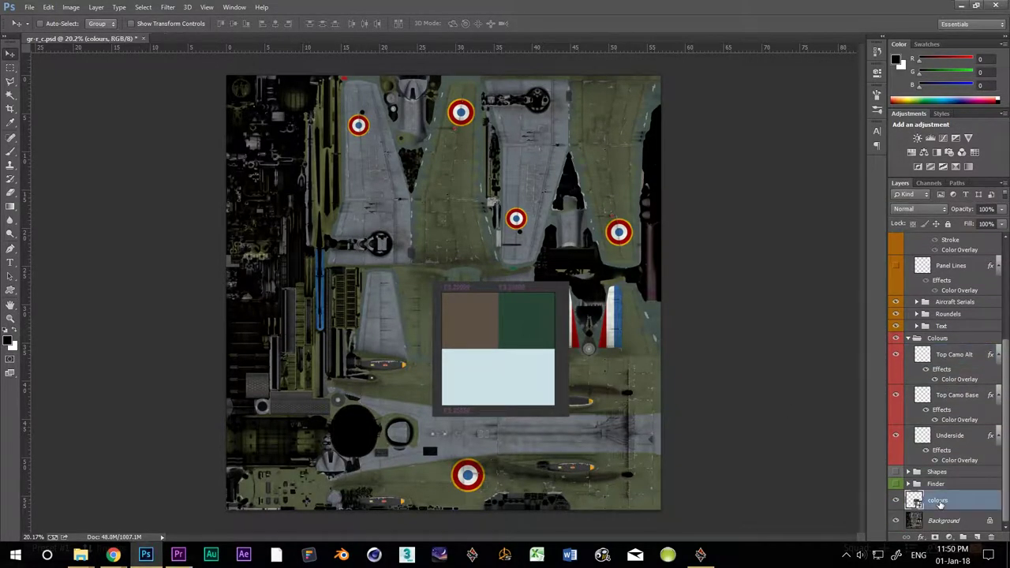
drag(941, 496, 949, 240)
scroll(940, 395, down, 3)
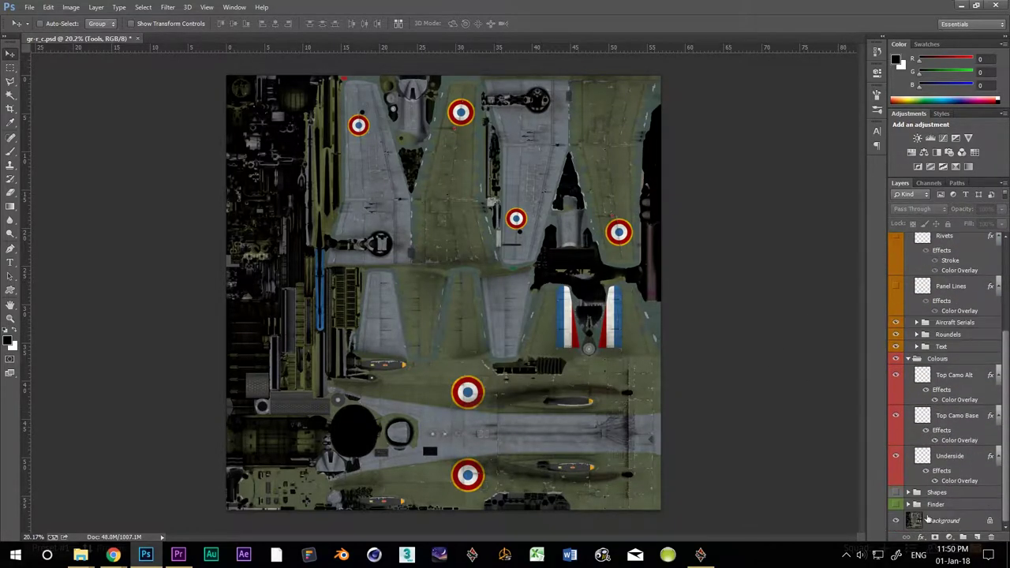
- Expand Shapes and Wings, combine the lower panel outlines including Tailplane Lower, then select Underside
click(909, 493)
scroll(912, 450, down, 10)
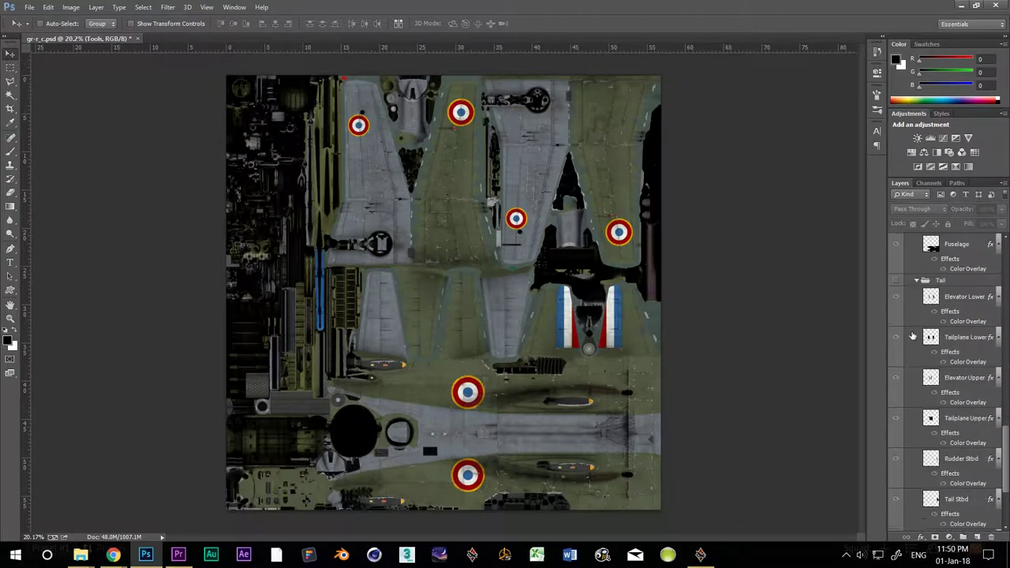
click(916, 492)
scroll(922, 466, down, 3)
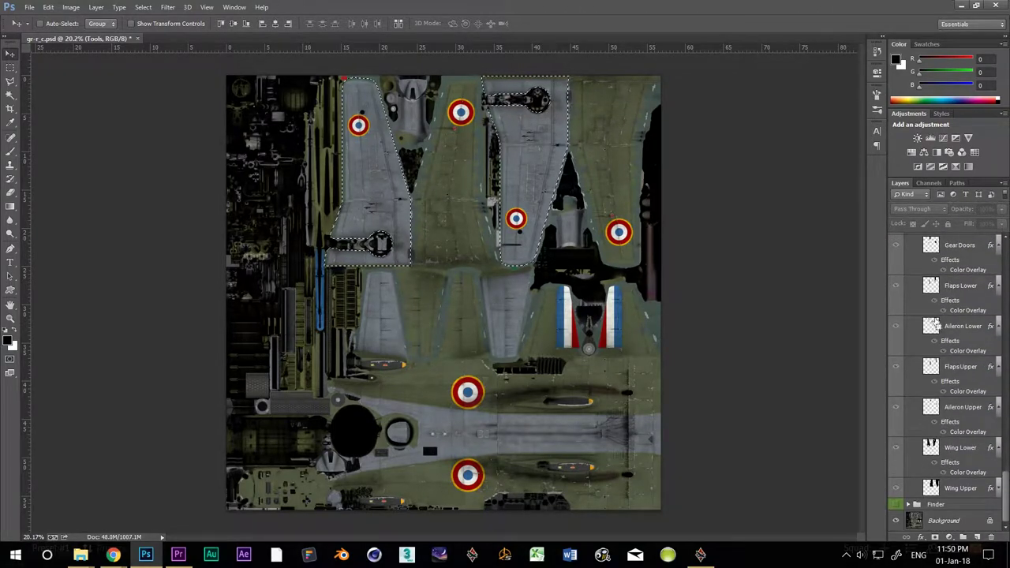
scroll(933, 254, up, 3)
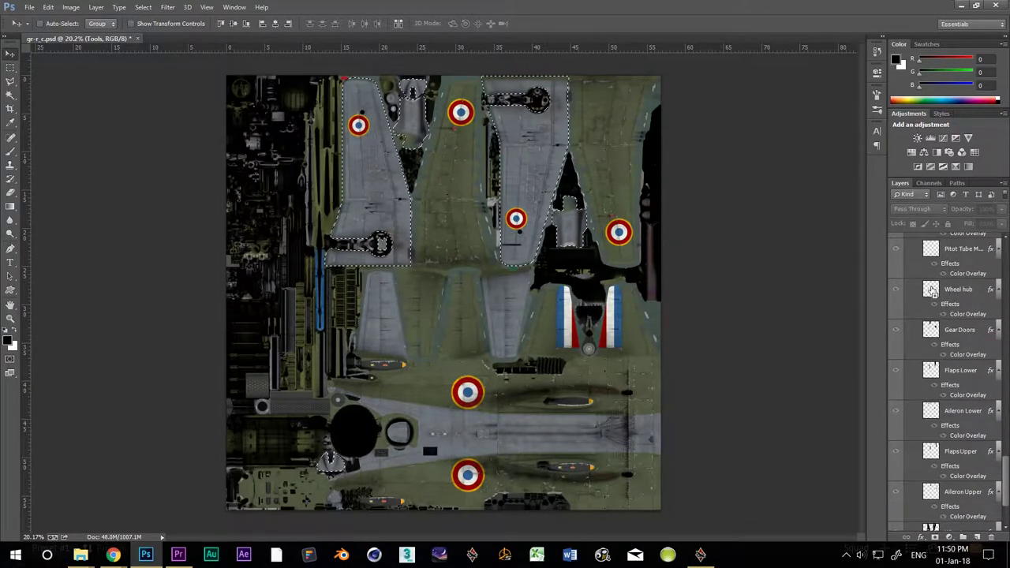
scroll(944, 309, up, 2)
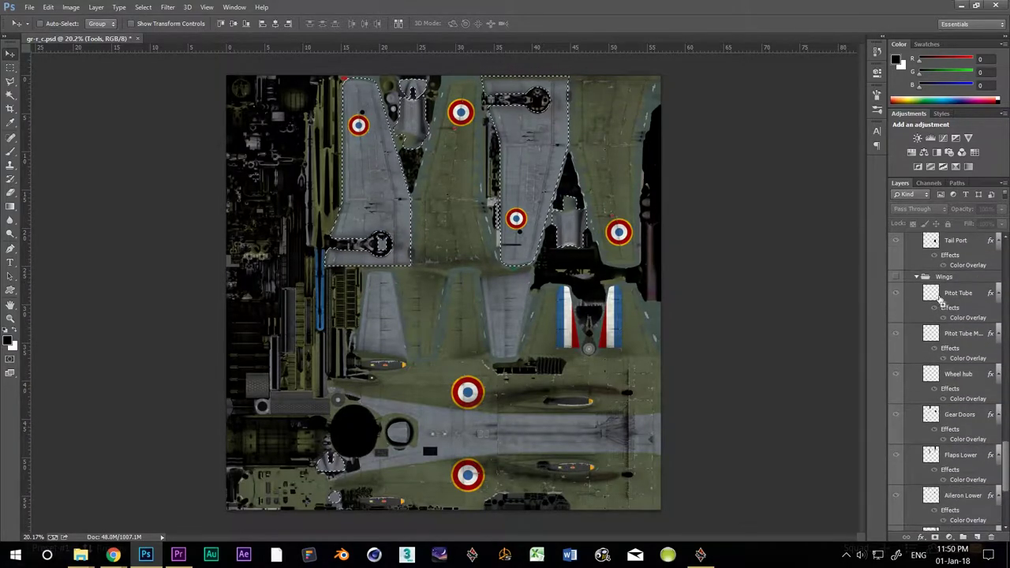
scroll(976, 329, up, 2)
scroll(976, 328, up, 4)
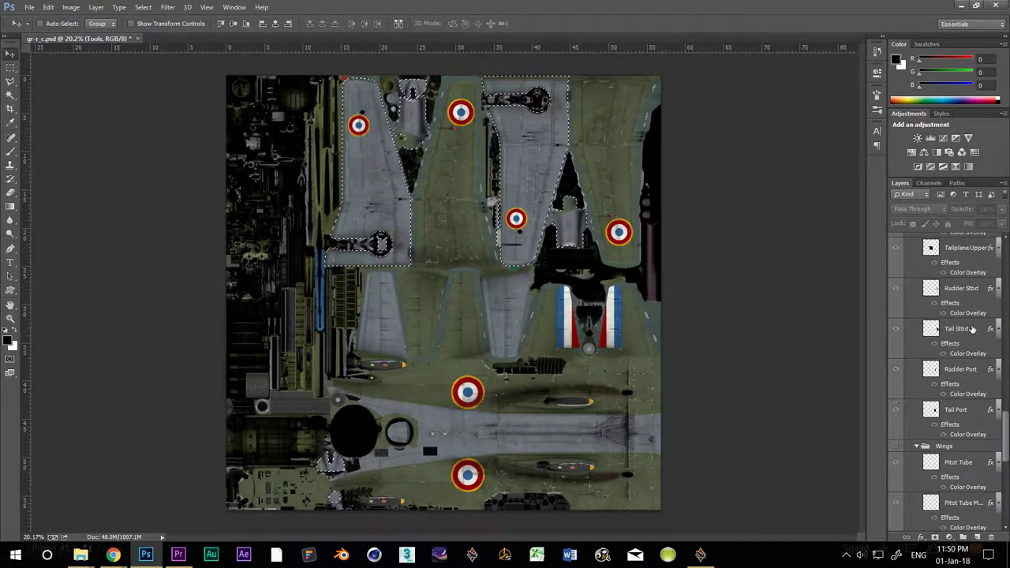
scroll(979, 335, up, 1)
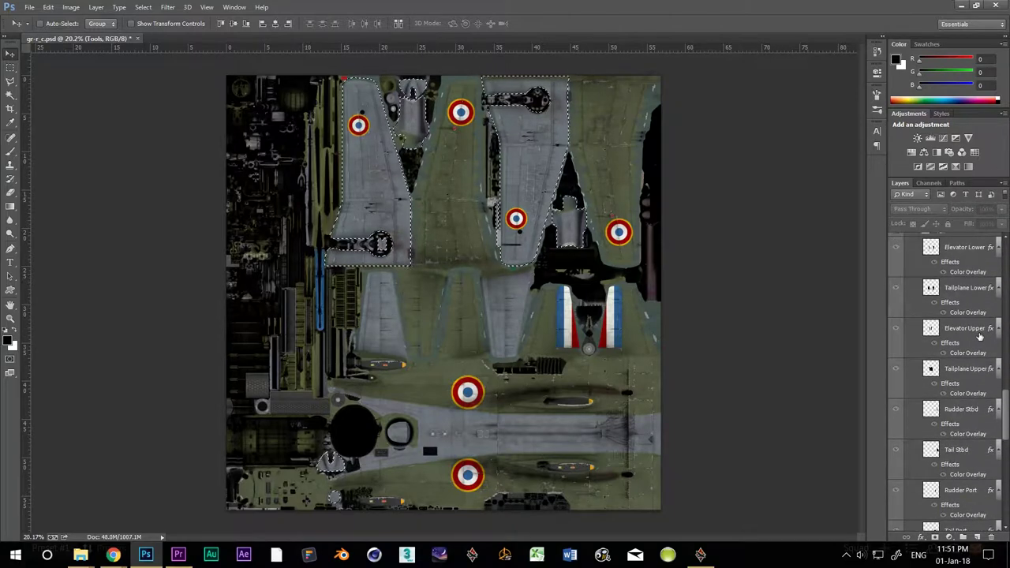
ctrl+shift+click(932, 289)
scroll(934, 295, up, 3)
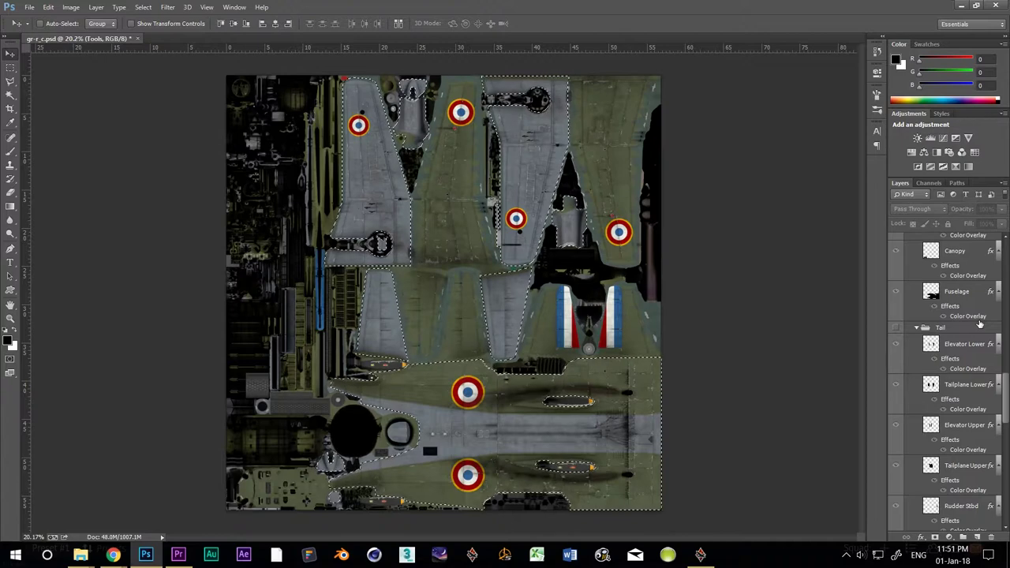
scroll(975, 332, up, 5)
scroll(965, 332, up, 1)
click(961, 287)
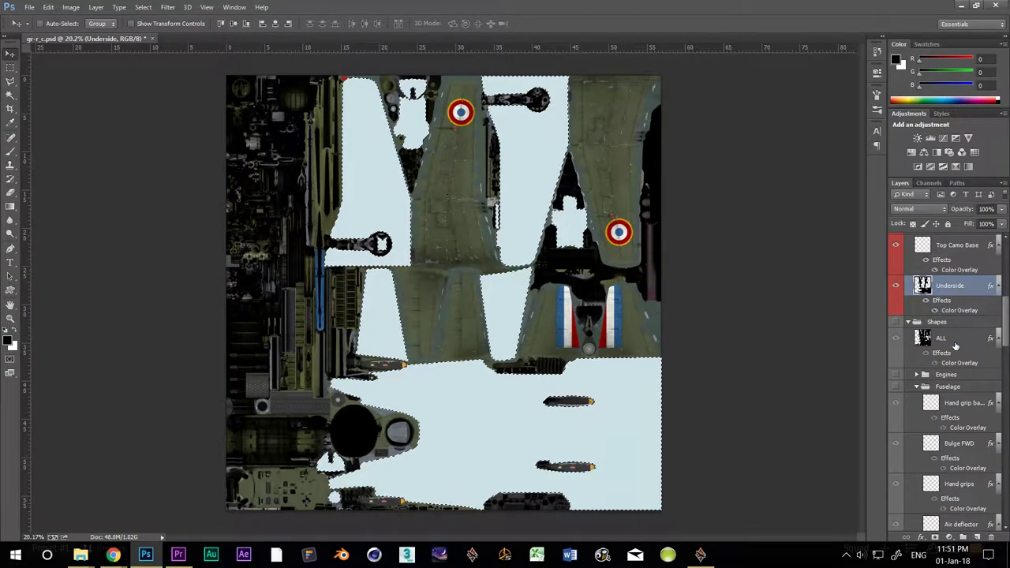
- Load the upper wing panels and fuselage shapes as one combined selection
scroll(955, 345, down, 6)
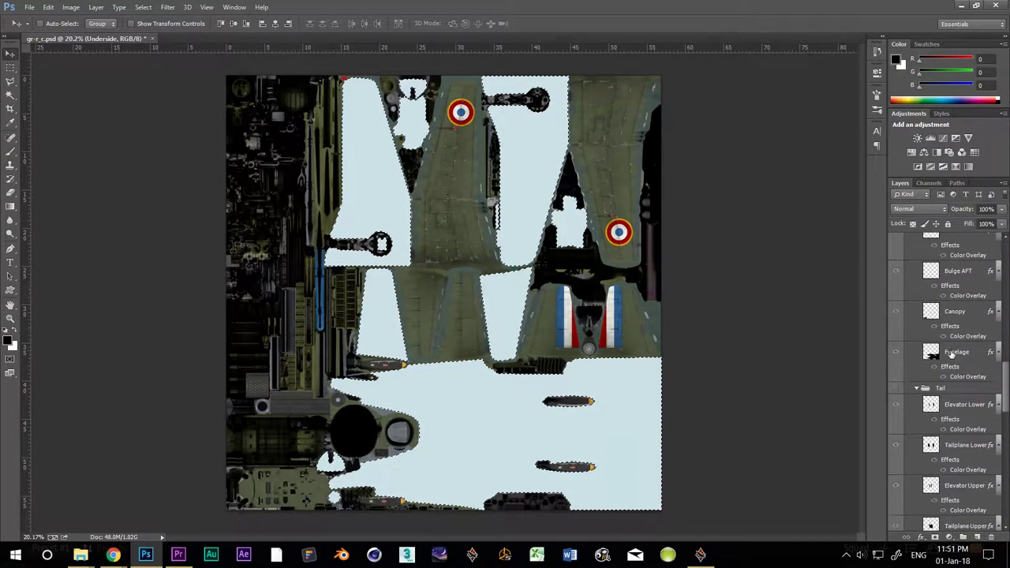
scroll(952, 353, down, 6)
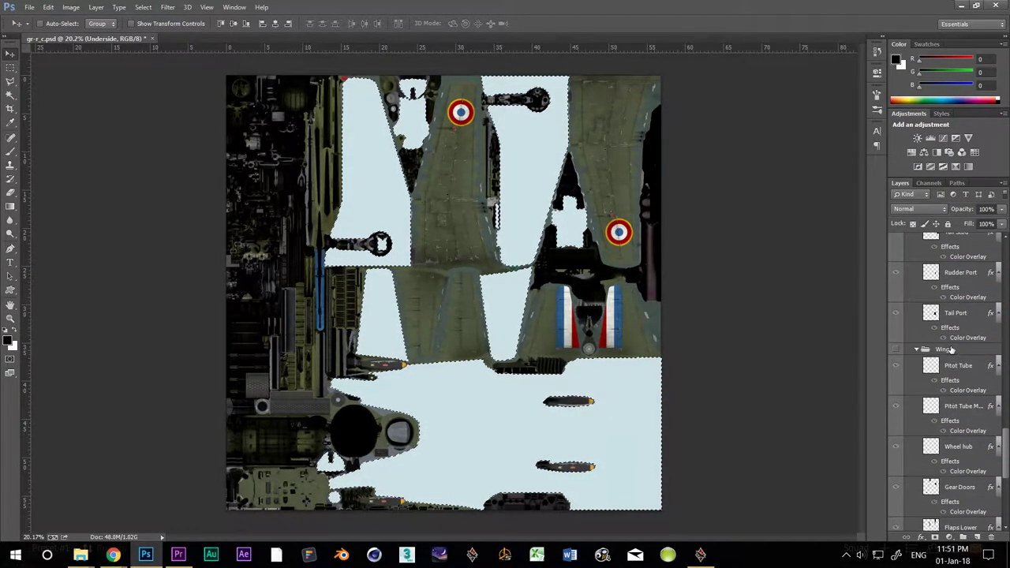
scroll(952, 350, down, 6)
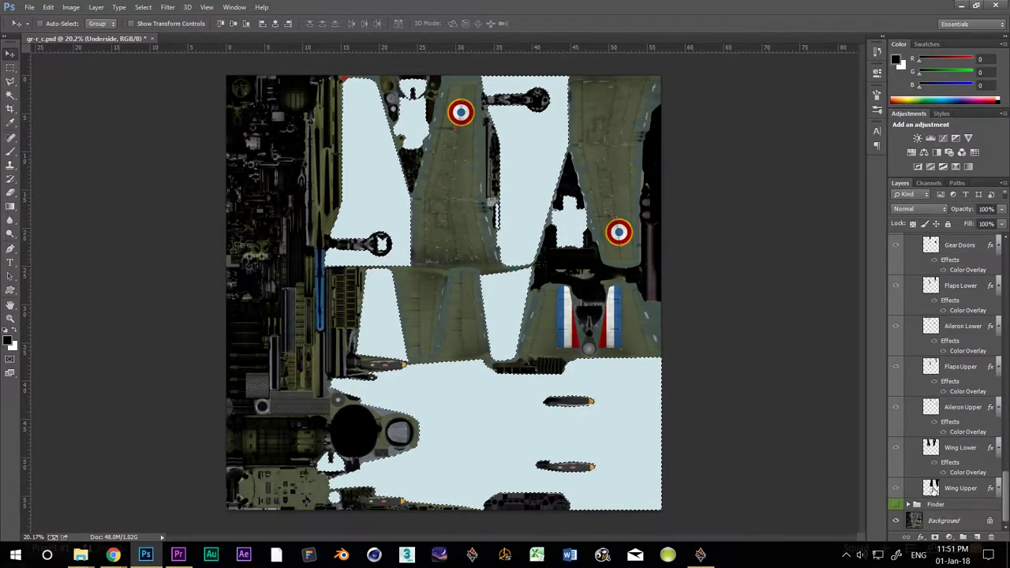
ctrl+click(931, 488)
scroll(947, 466, up, 6)
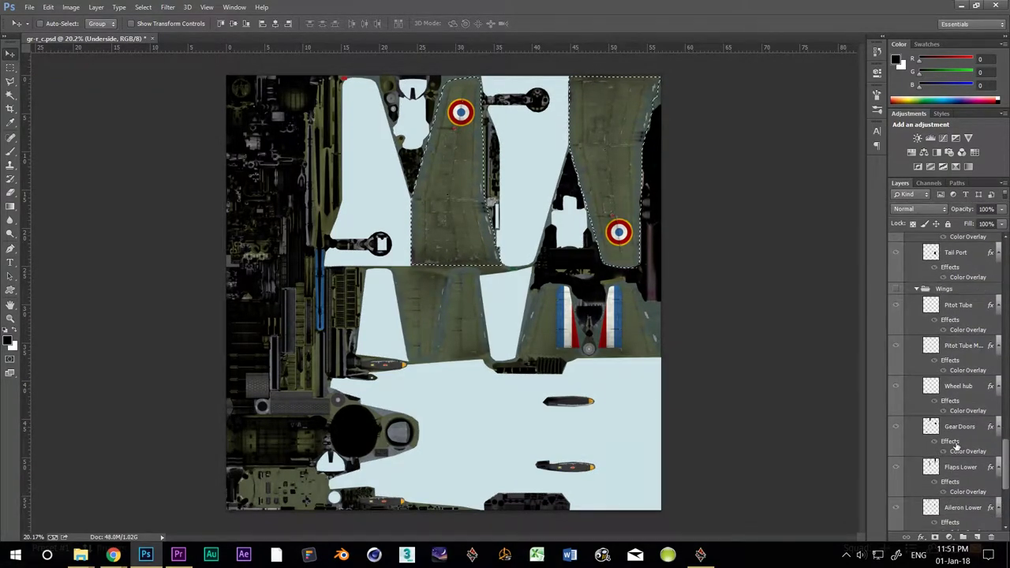
scroll(952, 442, up, 4)
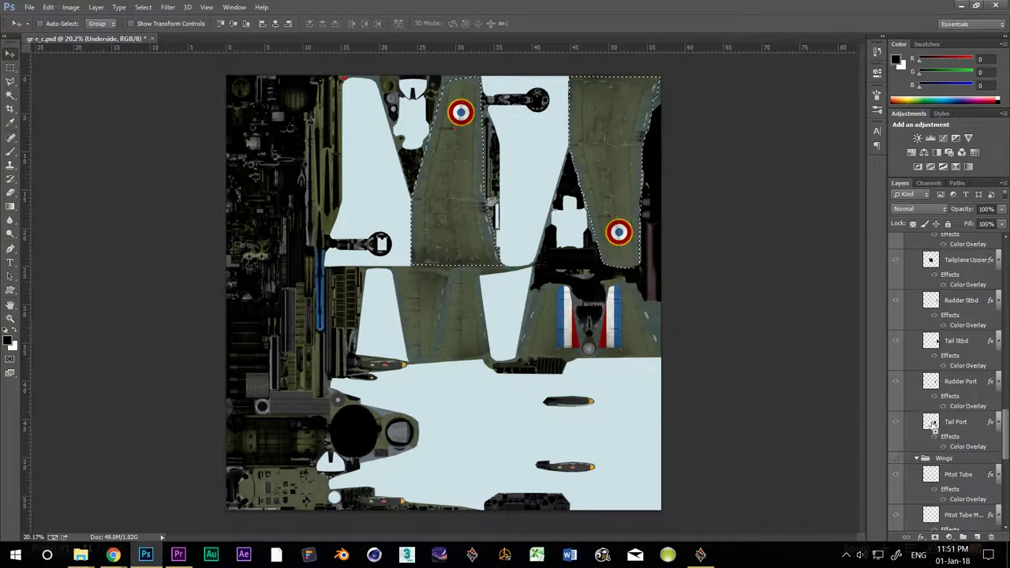
scroll(934, 316, up, 1)
scroll(948, 355, up, 4)
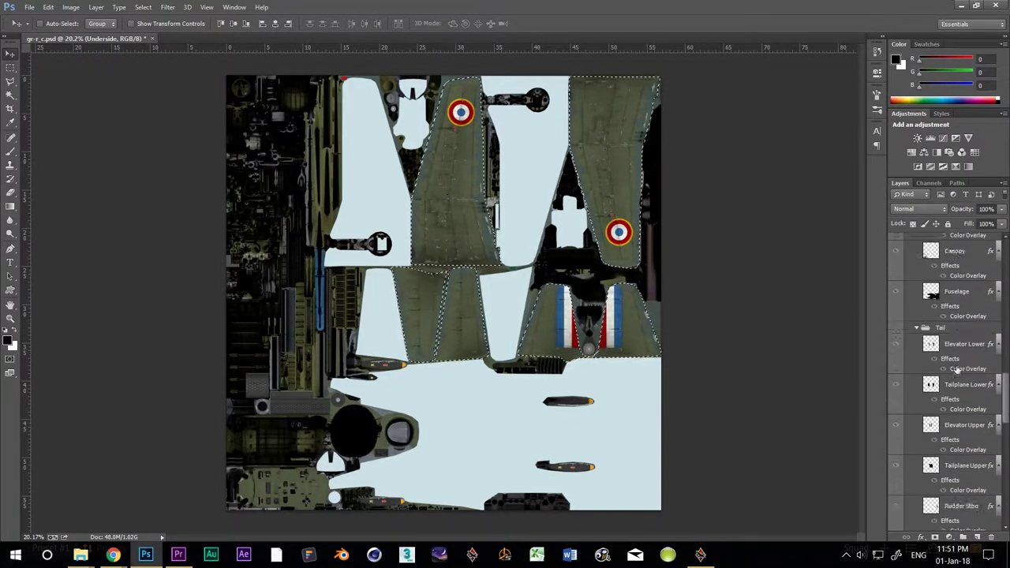
ctrl+shift+click(931, 339)
- Expand the Engines group and make Top Camo Base the working layer
scroll(931, 339, up, 3)
scroll(933, 304, up, 6)
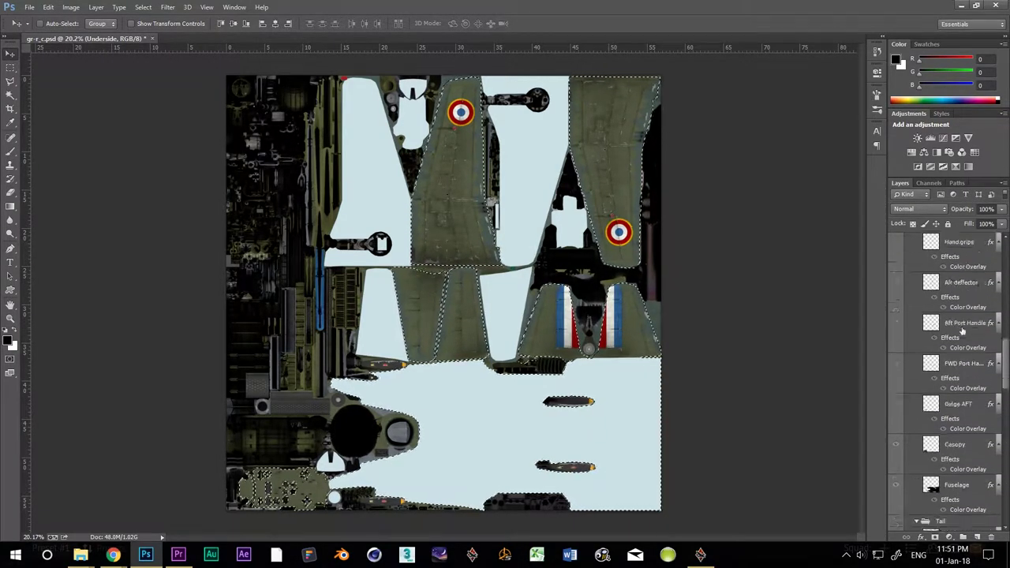
click(917, 301)
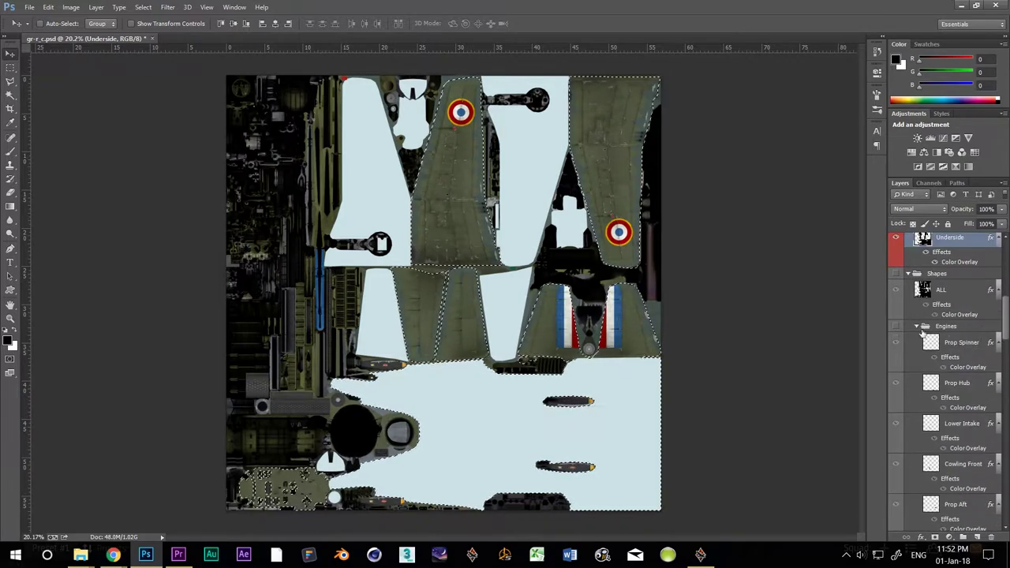
scroll(953, 327, down, 3)
scroll(951, 327, up, 2)
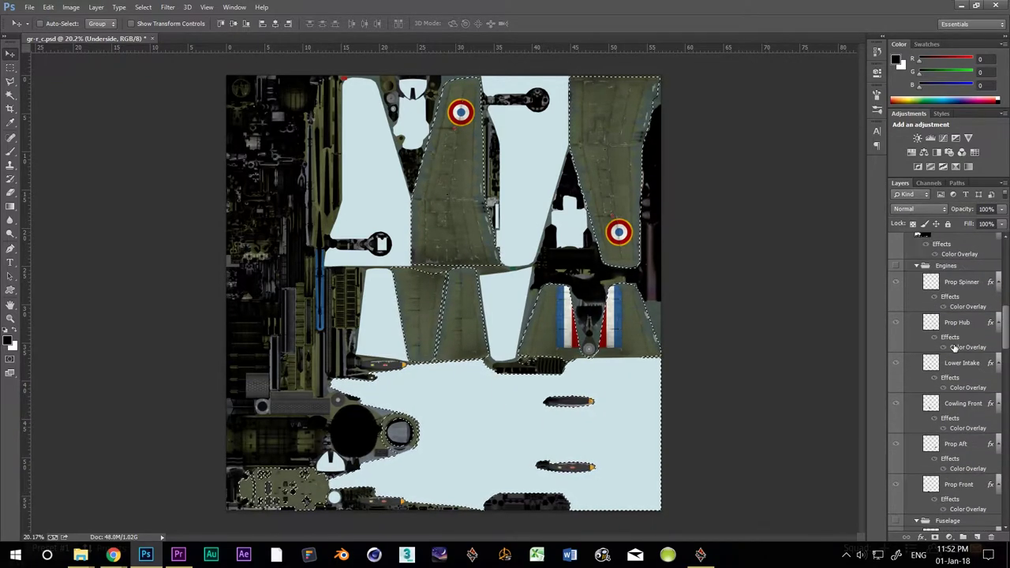
scroll(944, 326, up, 2)
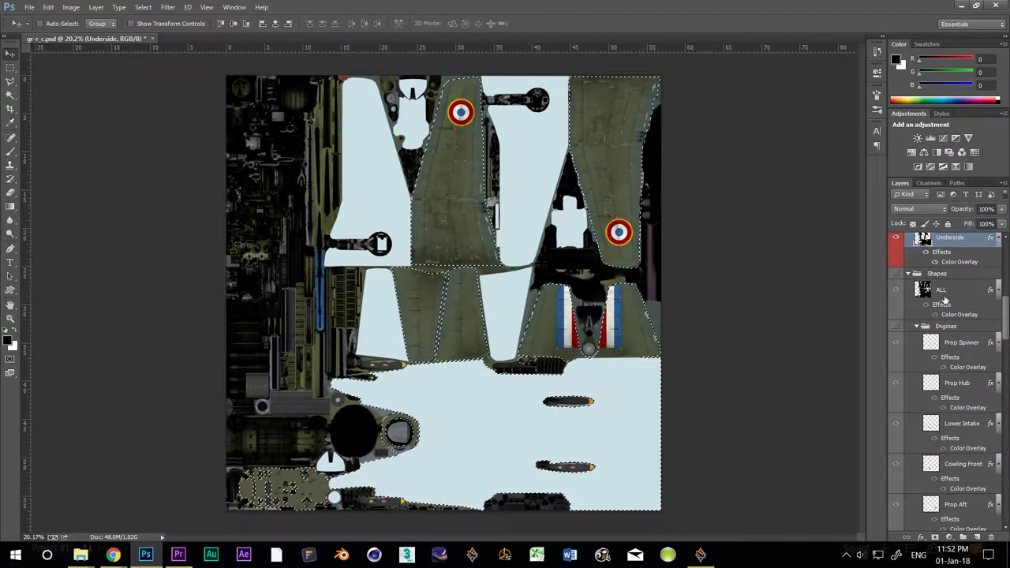
scroll(948, 312, up, 4)
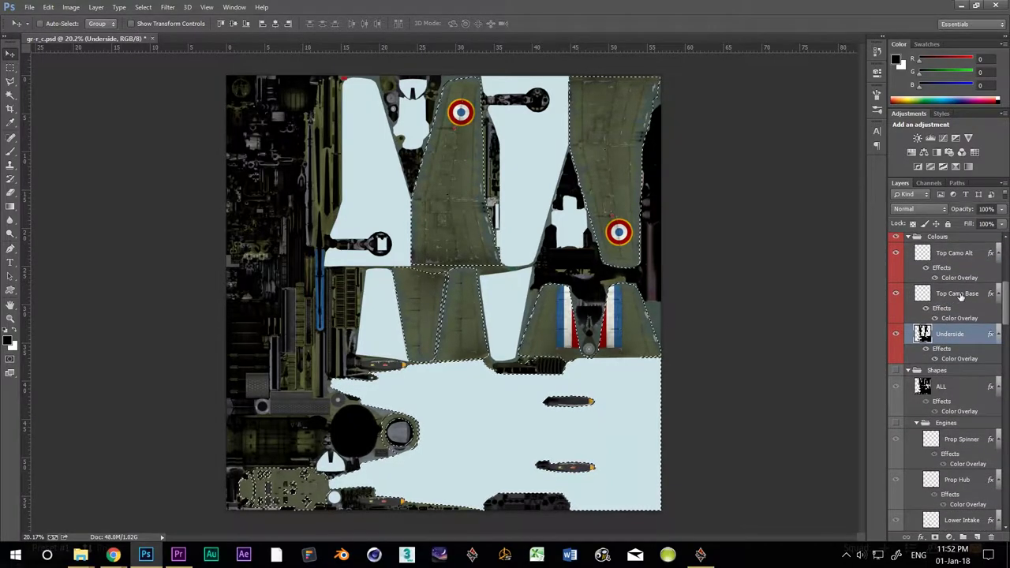
click(961, 296)
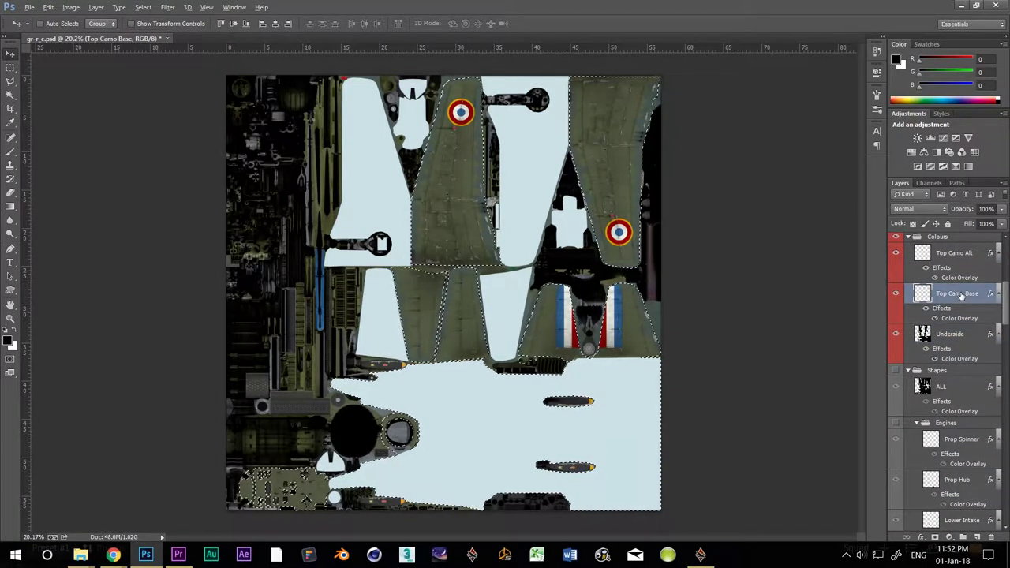
- Fill the upper-surface selection on Top Camo Base with brown and save the skin file
click(953, 253)
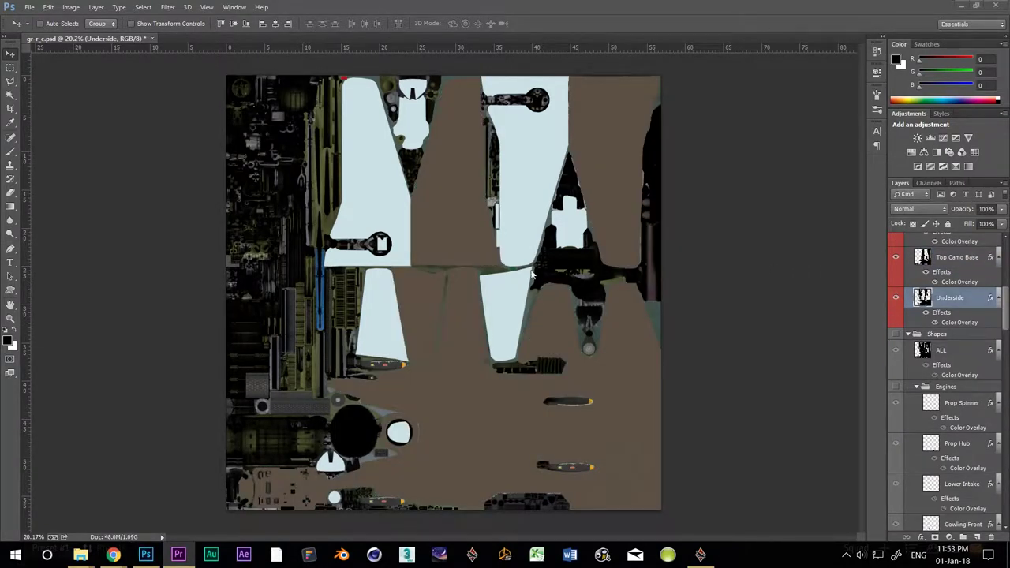
click(29, 8)
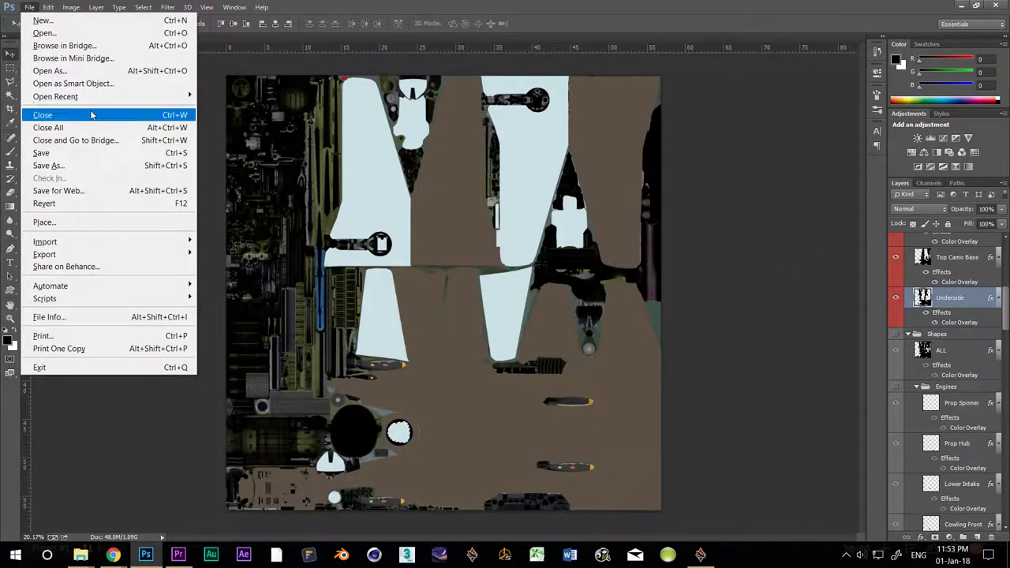
click(42, 153)
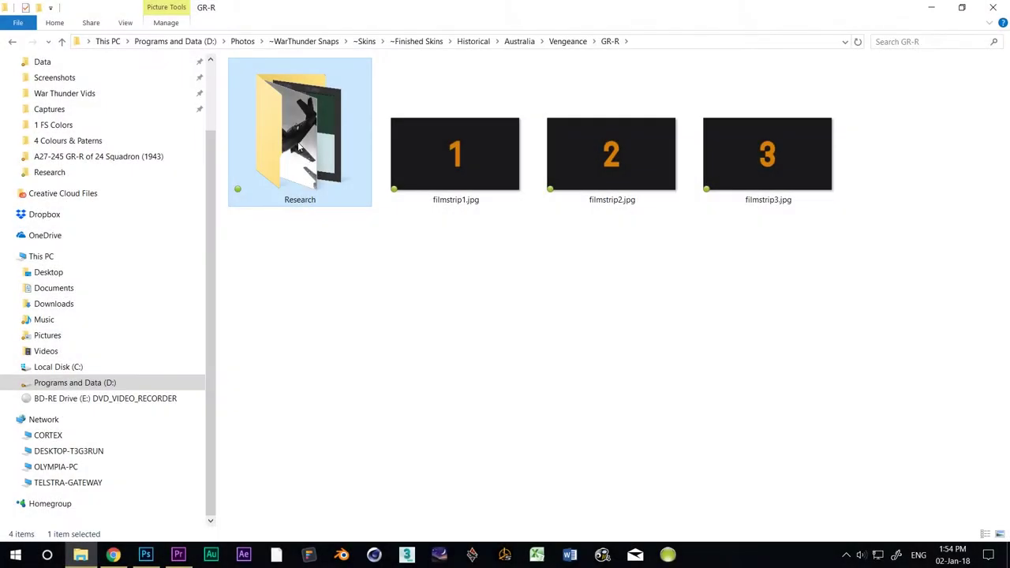
- Open raaf_79.jpg from the Research folder and browse the reference photos to the museum hangar shot
double_click(305, 158)
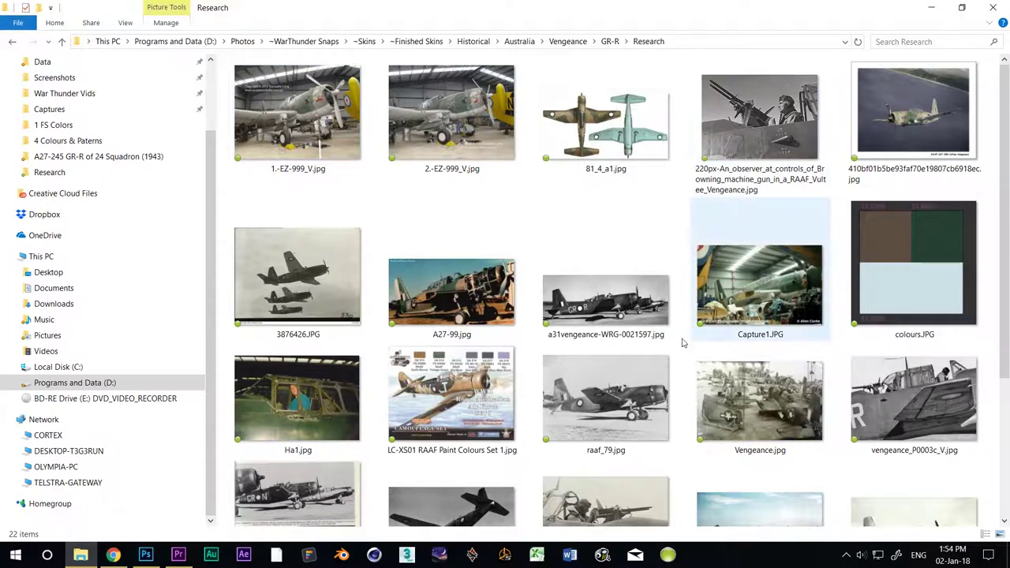
double_click(629, 420)
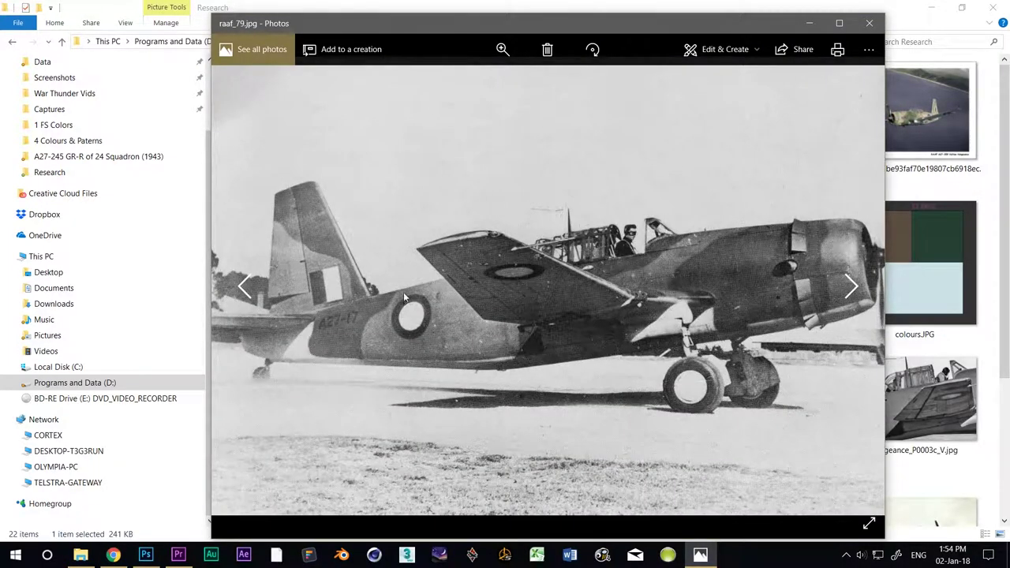
click(853, 288)
click(854, 290)
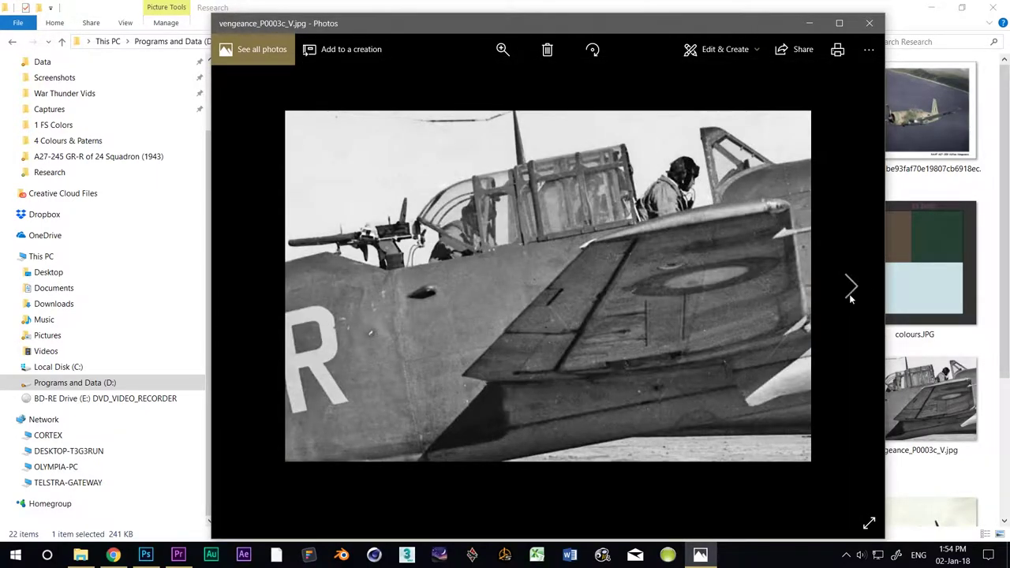
click(854, 294)
click(858, 294)
click(857, 294)
click(858, 294)
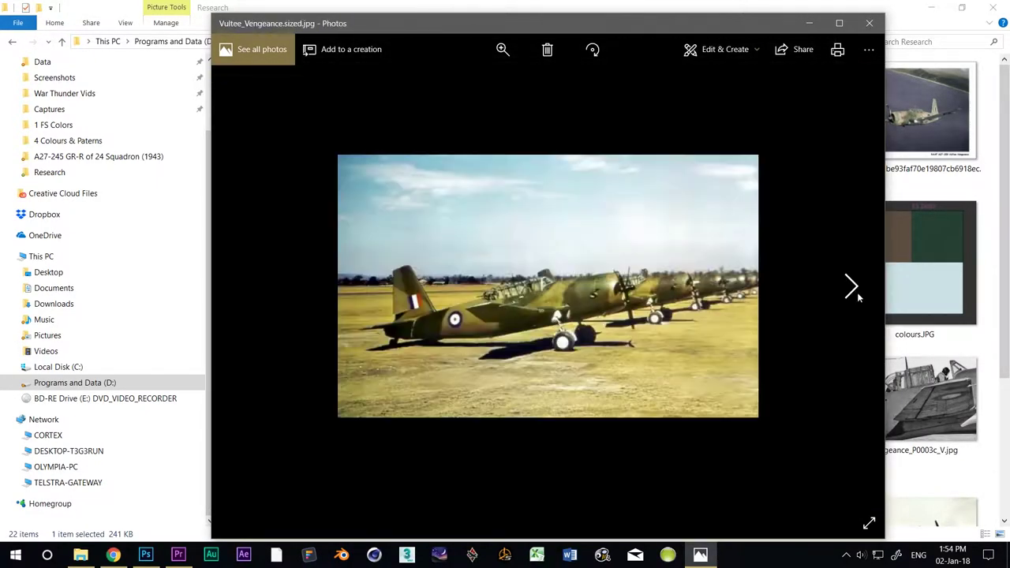
click(858, 295)
click(858, 294)
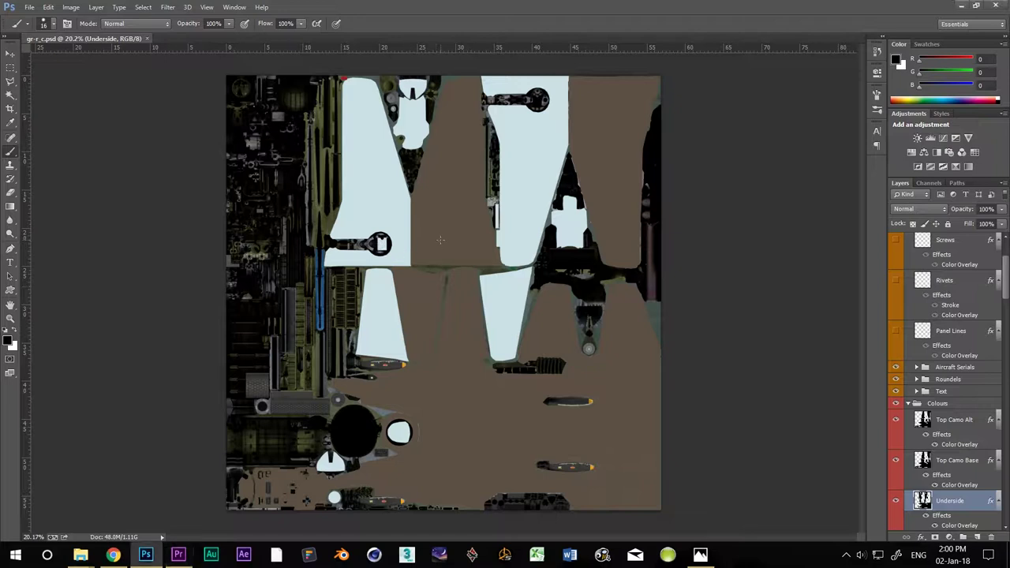
- Set the brush to 50 px at 50% hardness, then switch to the Eraser and confirm its settings
right_click(462, 245)
click(536, 270)
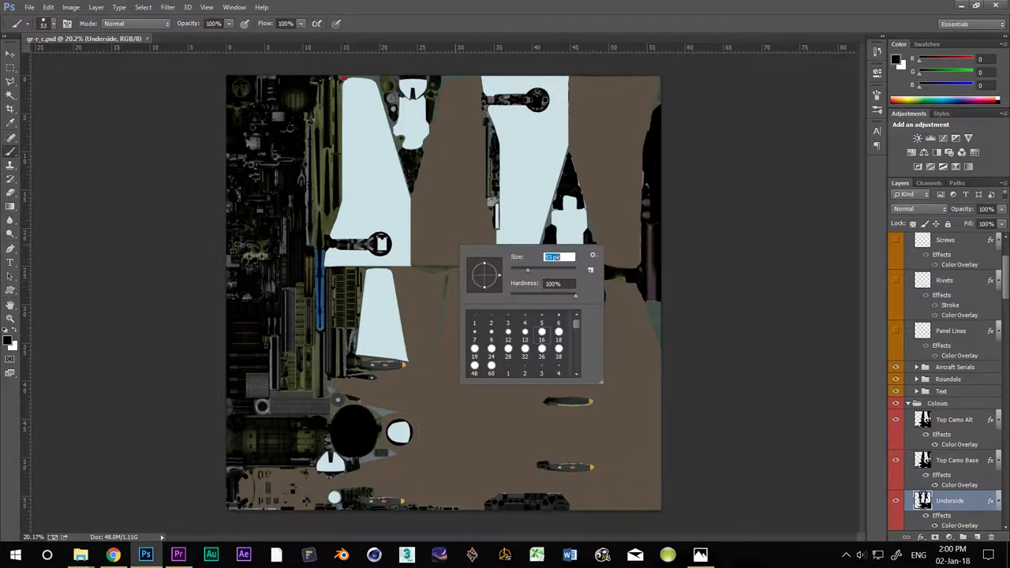
click(539, 296)
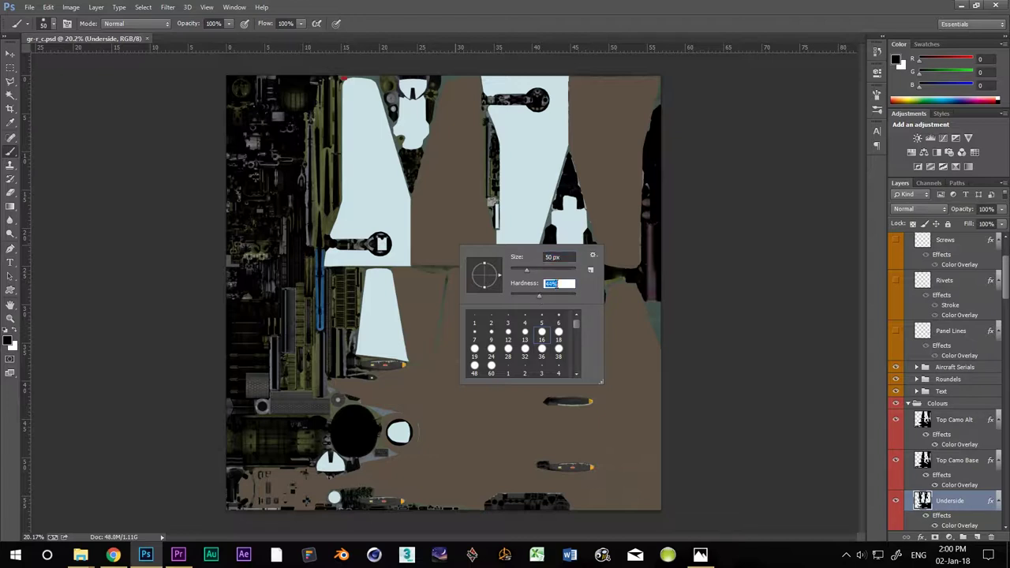
click(670, 298)
click(13, 198)
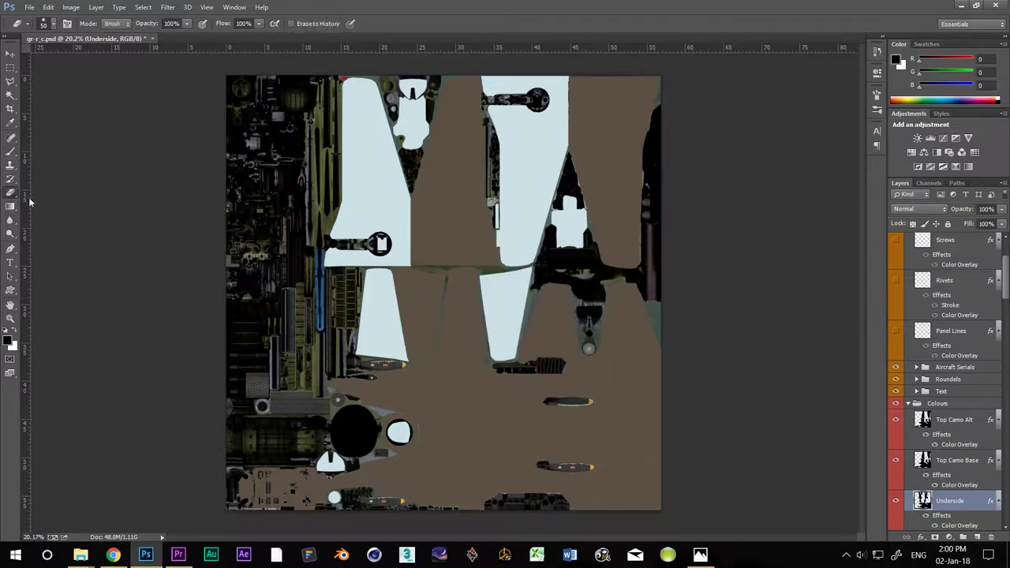
right_click(459, 301)
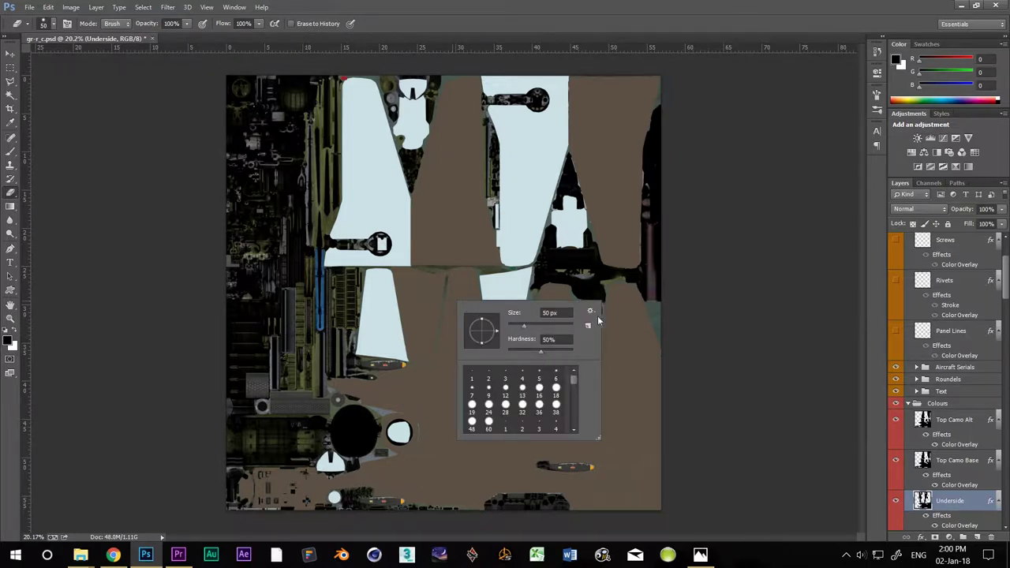
- Load the Fuselage shape layer's outline as a selection, keeping Underside as the working layer
click(135, 224)
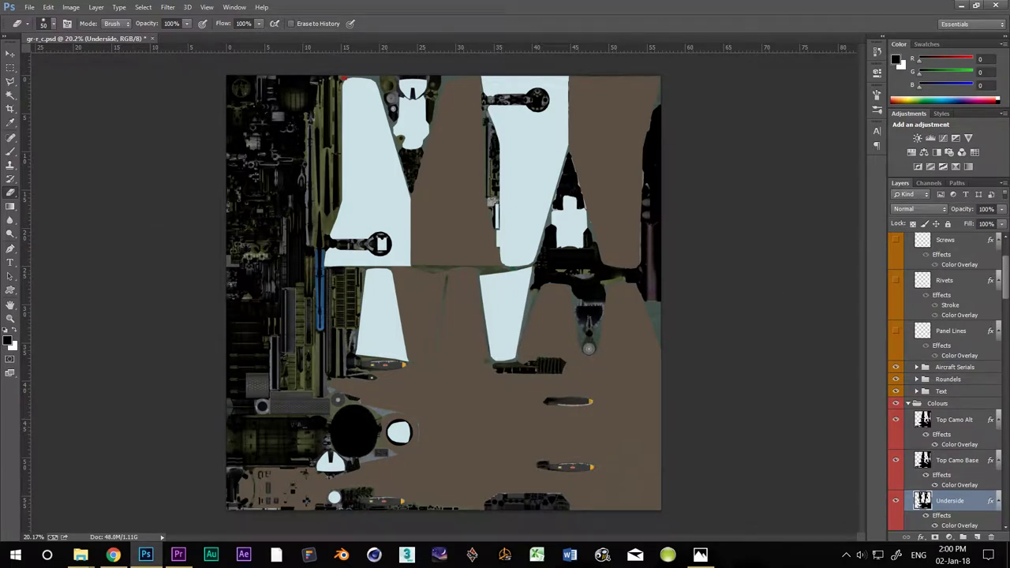
key(alt+Tab)
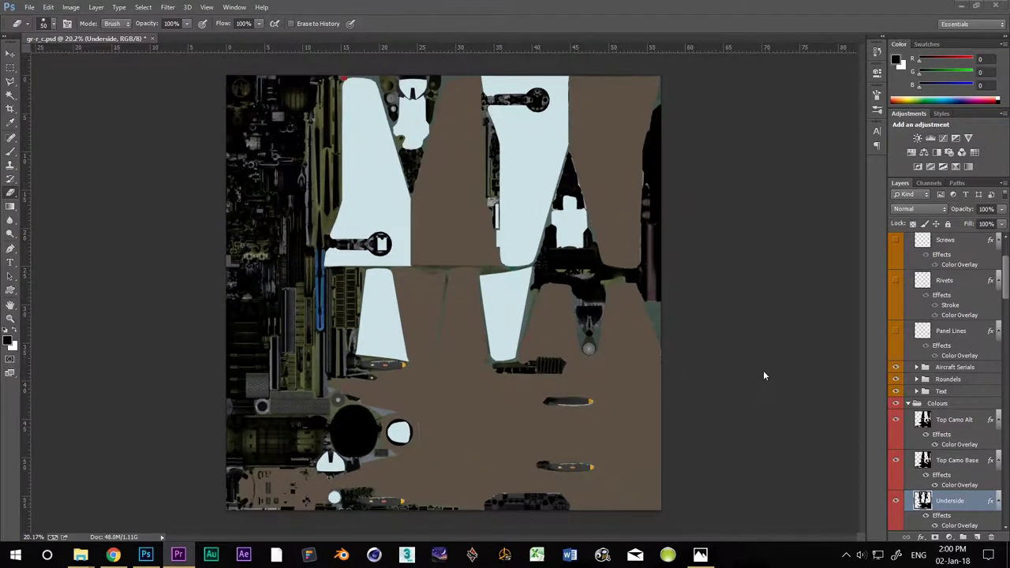
scroll(959, 447, down, 5)
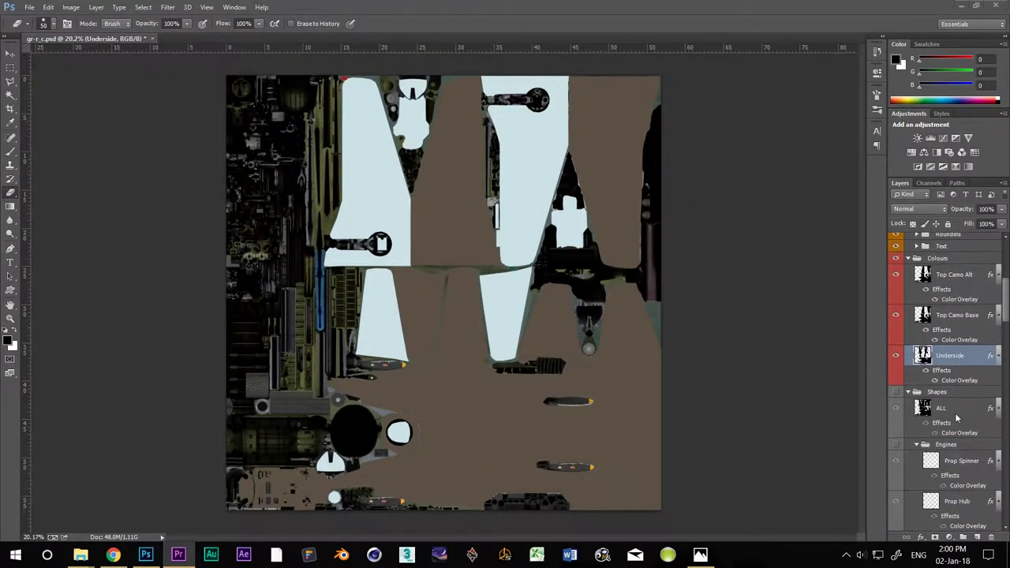
scroll(959, 410, down, 8)
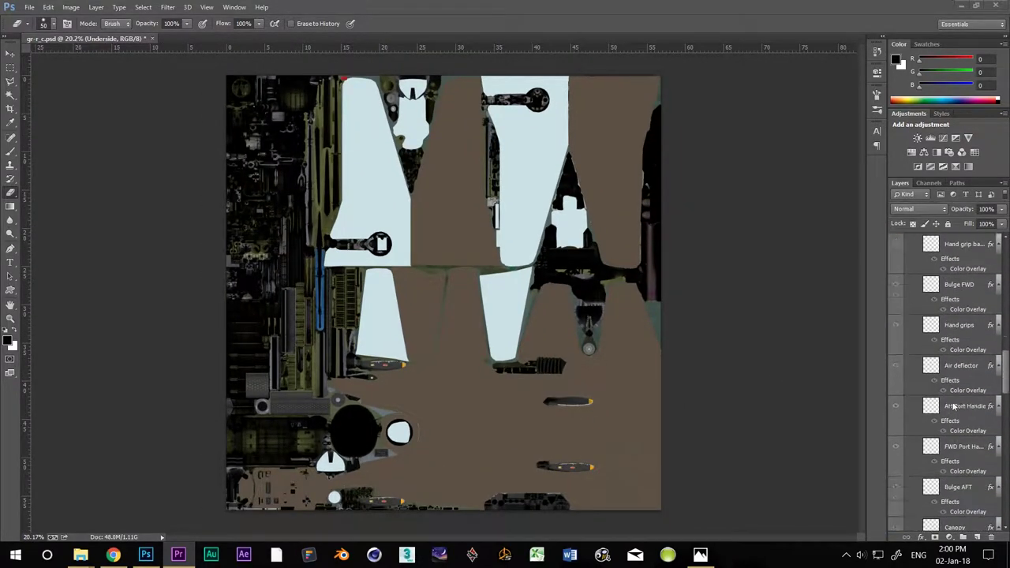
ctrl+click(931, 387)
scroll(934, 369, up, 5)
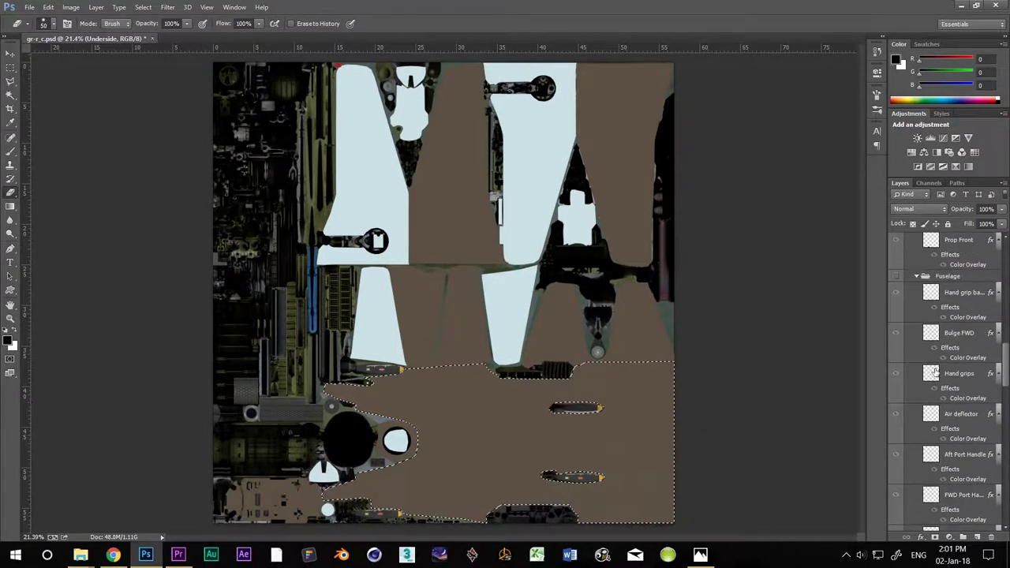
scroll(934, 370, up, 8)
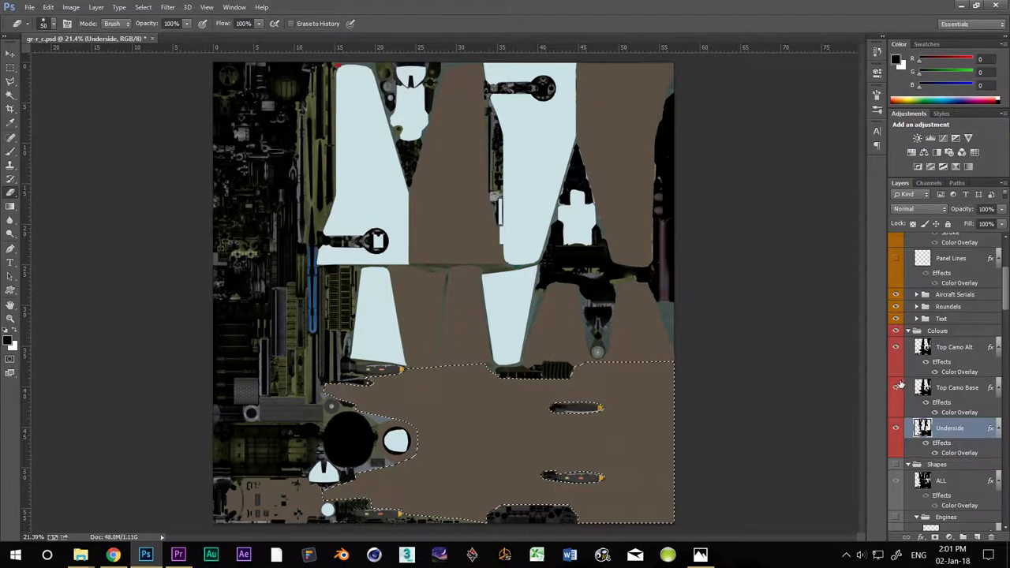
- Hide Top Camo Alt and Underside, and set Top Camo Base opacity to 65%
click(896, 348)
click(956, 388)
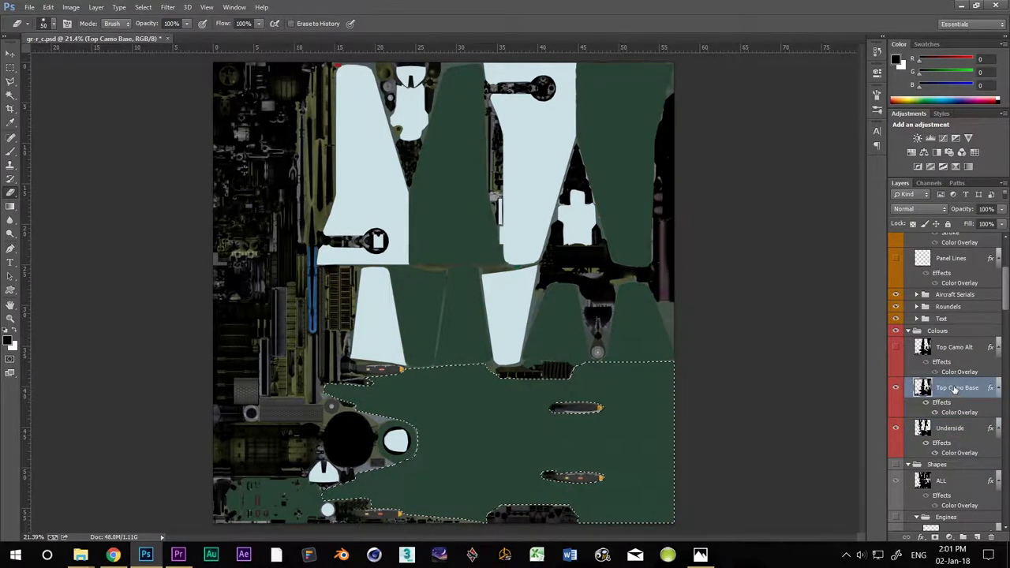
click(1002, 224)
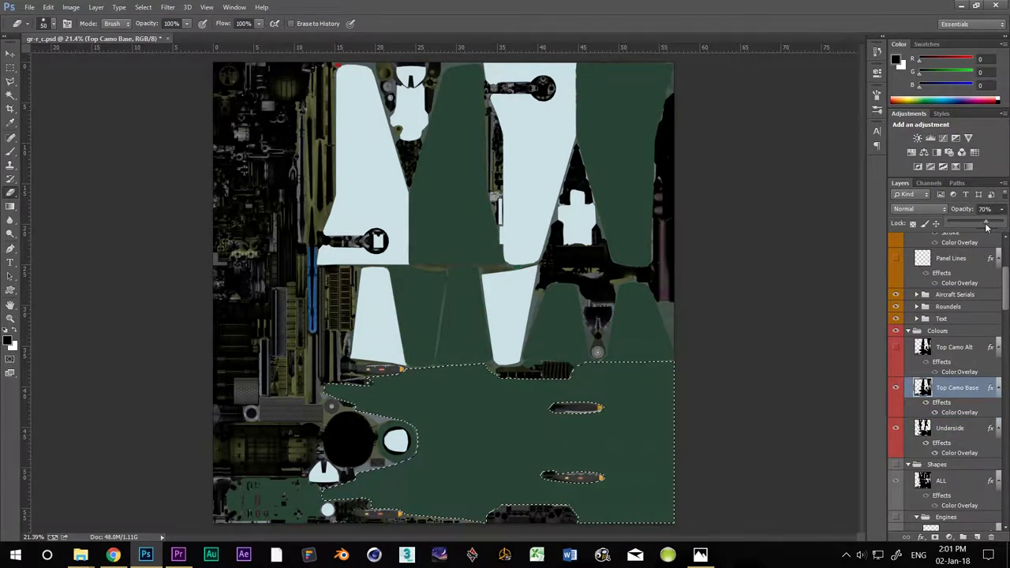
drag(981, 227, 984, 227)
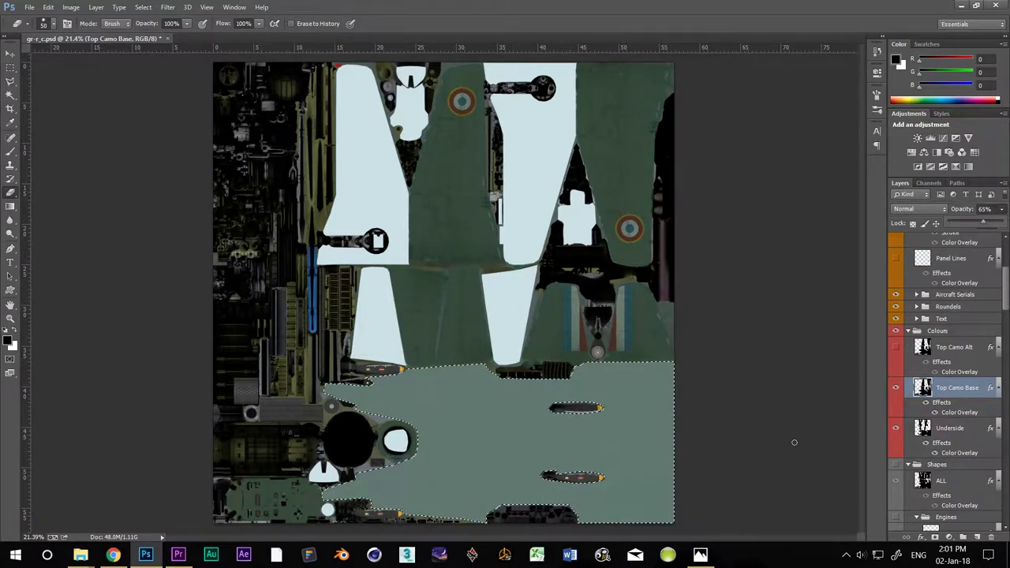
click(896, 427)
- Erase the green camo along the lower fuselage, continuing past the roundel
scroll(407, 436, up, 6)
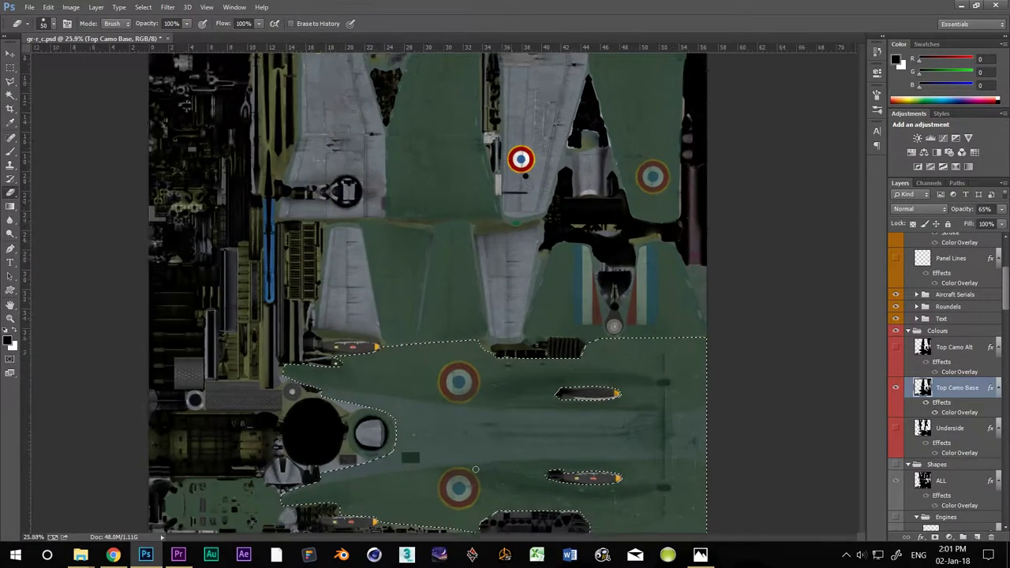
scroll(142, 306, up, 4)
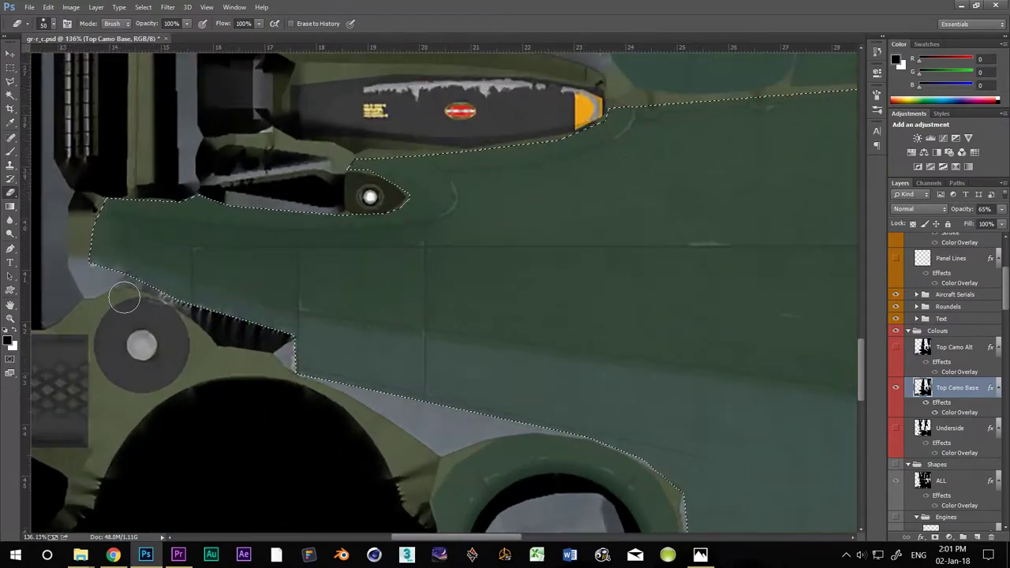
mouse_move(46, 240)
mouse_down()
mouse_move(355, 334)
mouse_move(703, 390)
mouse_move(818, 421)
mouse_up()
mouse_move(776, 462)
mouse_down()
mouse_move(95, 323)
mouse_move(586, 377)
mouse_move(495, 366)
mouse_move(592, 316)
mouse_up()
scroll(592, 316, down, 7)
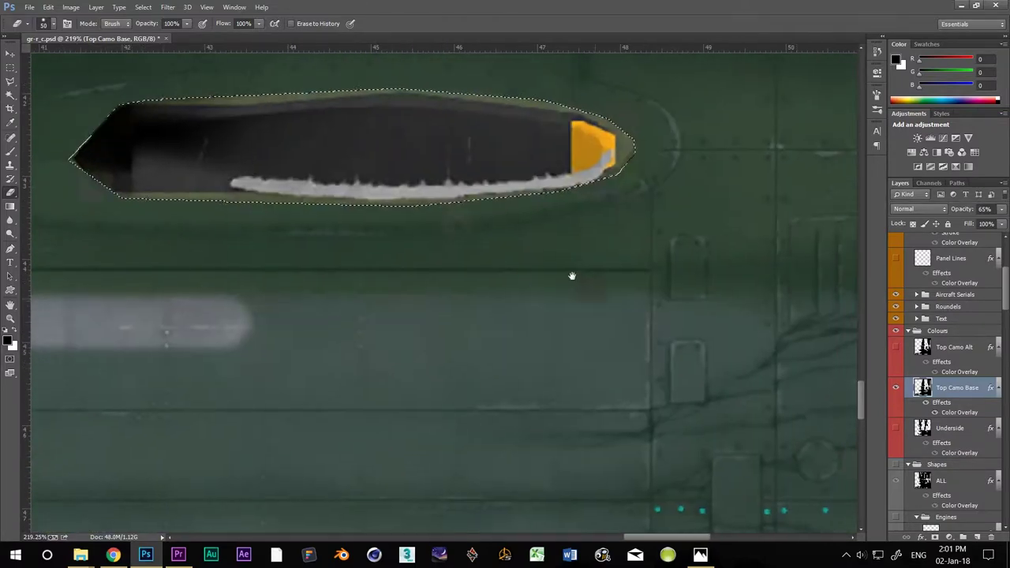
scroll(730, 258, up, 8)
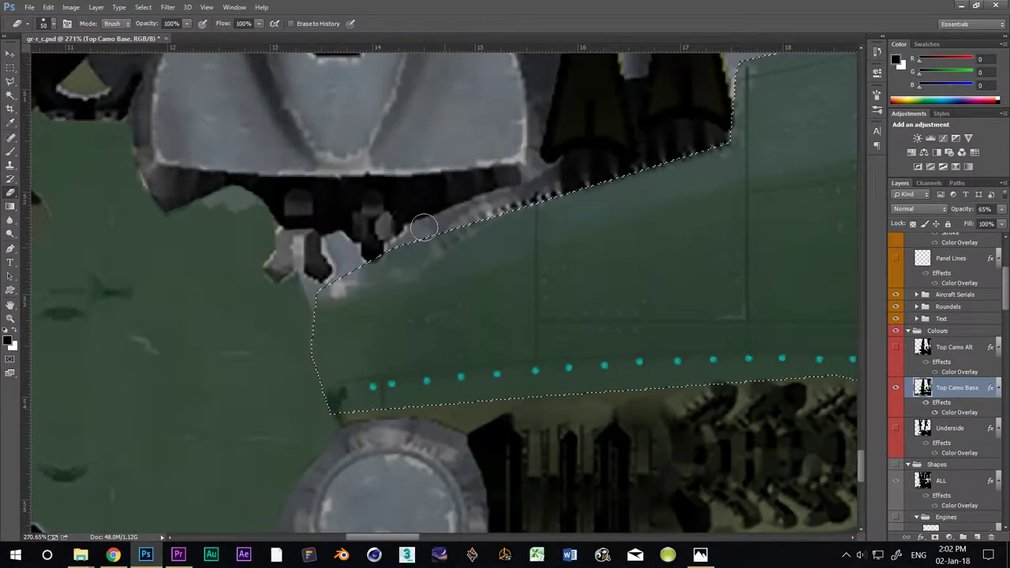
scroll(714, 124, right, 15)
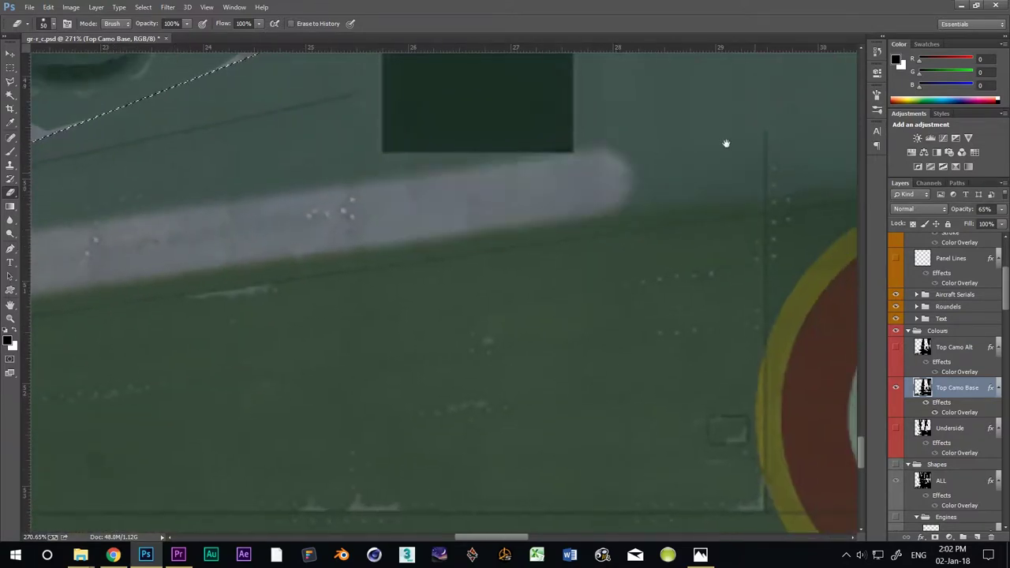
scroll(649, 239, right, 15)
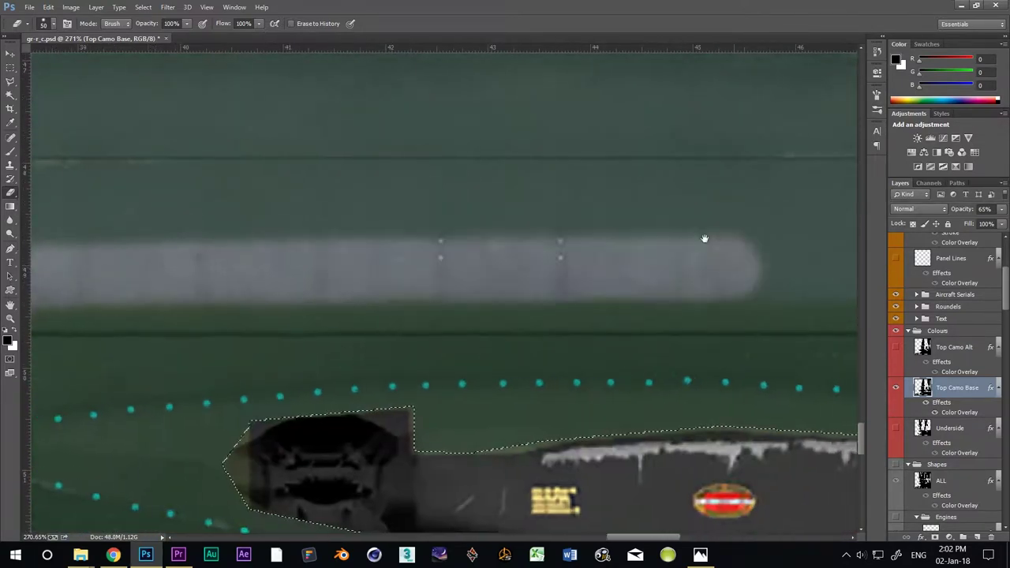
scroll(495, 243, down, 5)
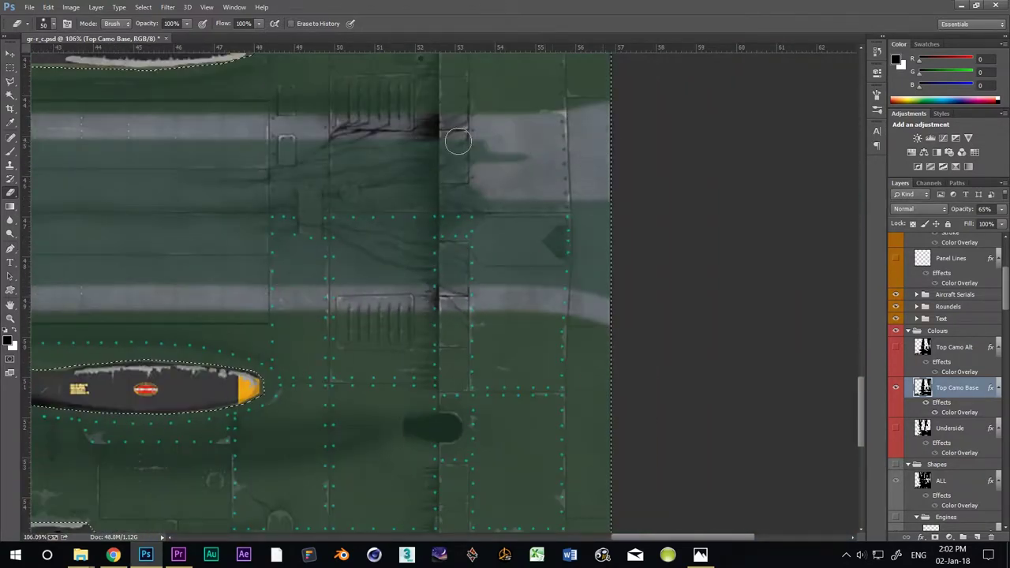
- Erase more green camo near the engine outline and beneath the exhaust stub
mouse_move(297, 264)
mouse_down()
mouse_move(304, 146)
mouse_move(433, 260)
mouse_up()
scroll(433, 261, left, 10)
mouse_move(552, 260)
mouse_down()
mouse_move(672, 185)
mouse_move(447, 198)
mouse_move(350, 234)
mouse_move(625, 223)
mouse_move(501, 277)
mouse_move(198, 253)
mouse_move(387, 142)
mouse_up()
scroll(350, 234, left, 6)
scroll(419, 210, left, 6)
mouse_move(419, 210)
mouse_down()
mouse_move(302, 119)
mouse_move(469, 332)
mouse_move(169, 398)
mouse_move(71, 446)
mouse_up()
scroll(345, 90, left, 5)
scroll(344, 91, up, 3)
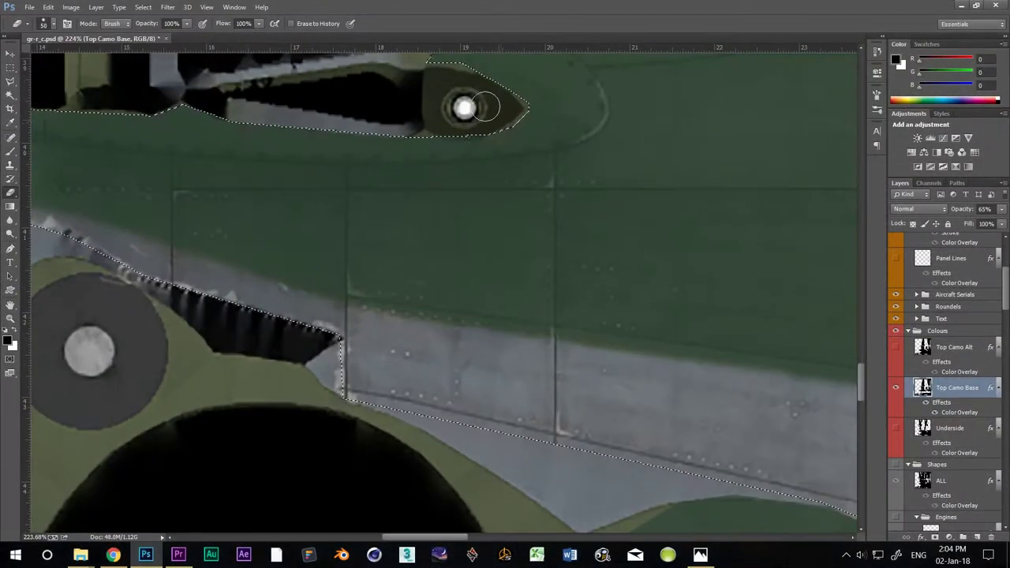
mouse_move(456, 170)
mouse_down()
mouse_move(469, 279)
mouse_move(510, 343)
mouse_up()
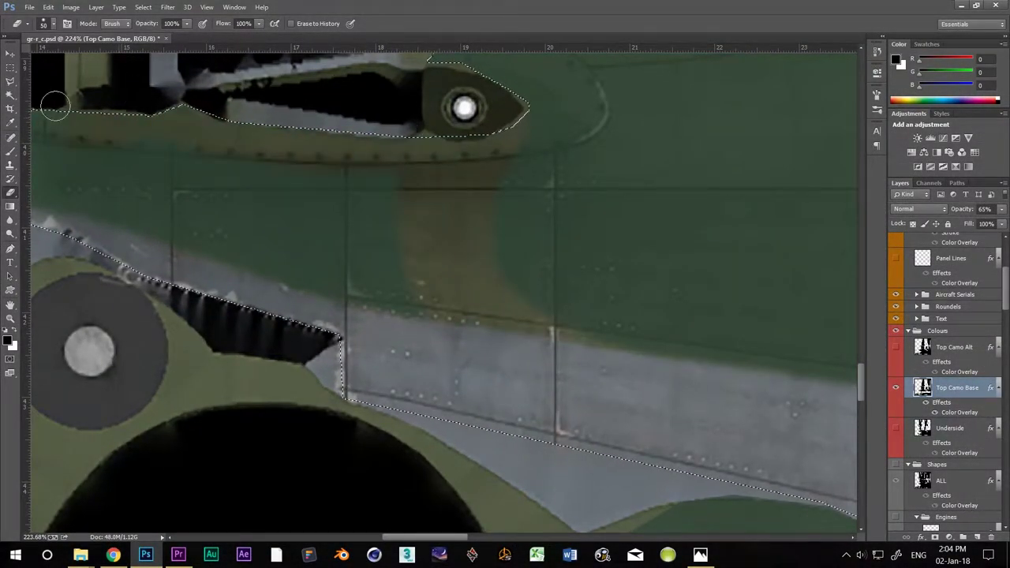
drag(194, 179, 337, 269)
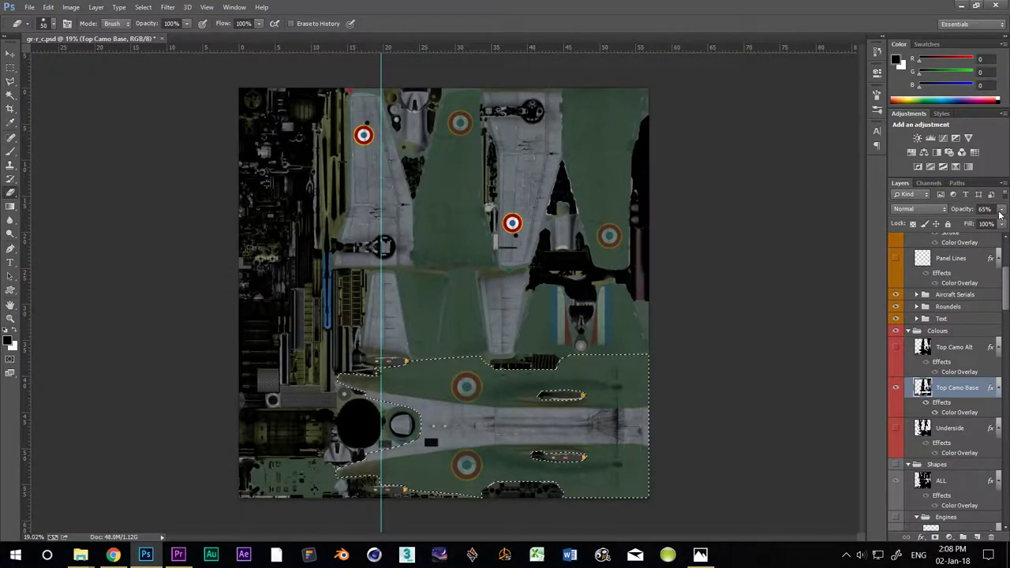
- Set Top Camo Base back to 100% opacity and make the brown Top Camo Alt layer visible
click(1001, 209)
drag(985, 224, 1003, 224)
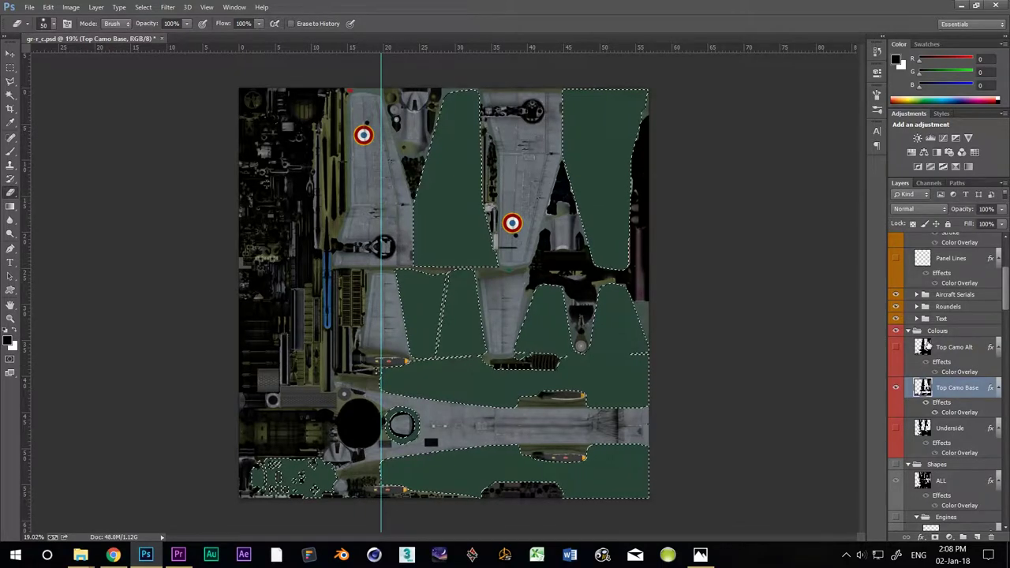
click(926, 350)
click(898, 348)
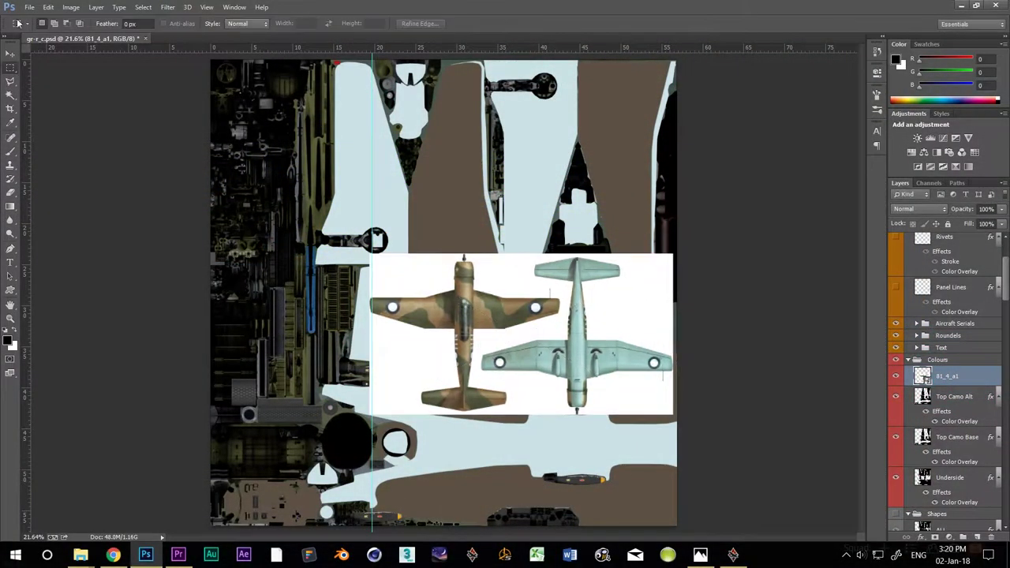
- Copy the reference's left wing onto its own semi-transparent layer and hide the full reference
drag(306, 264, 456, 358)
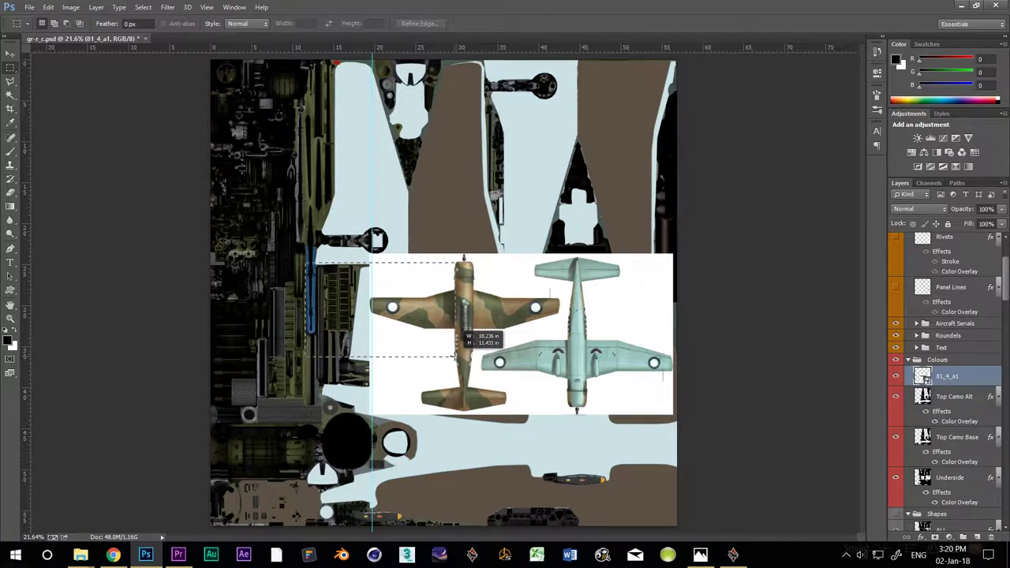
key(ctrl+j)
click(895, 397)
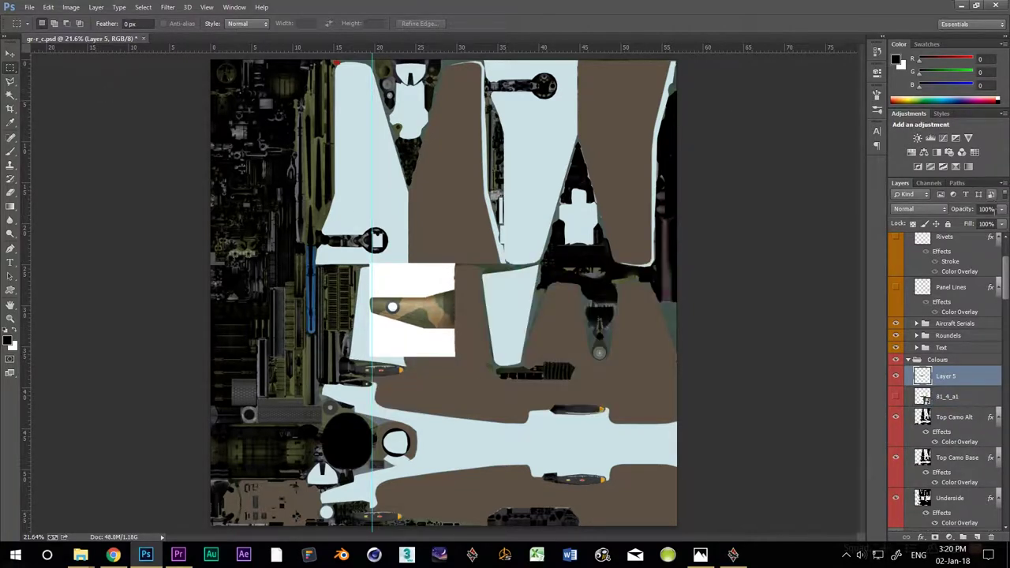
click(1001, 210)
drag(983, 225, 965, 225)
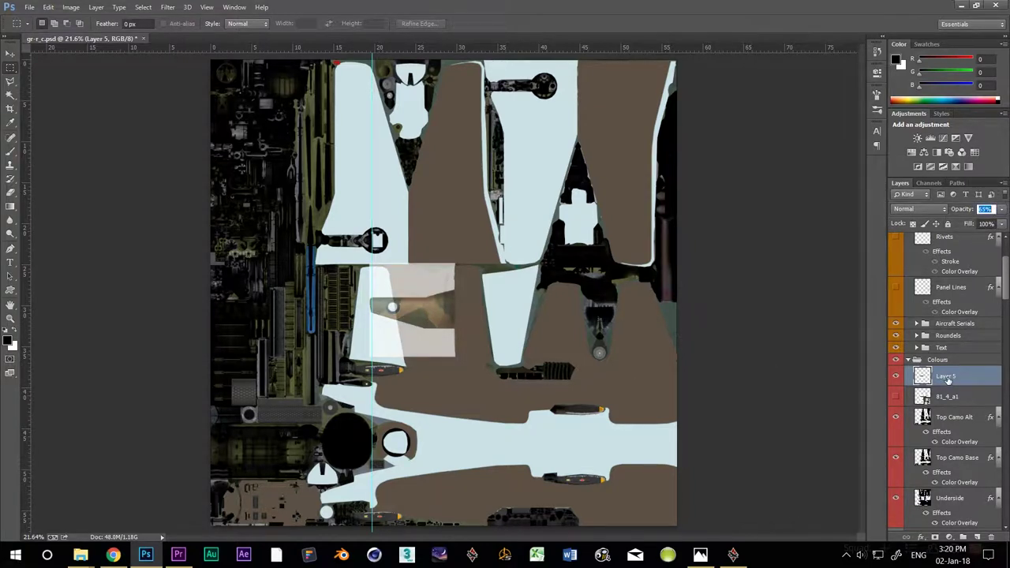
- Rotate the copied piece 90°, scale it about 236%, and align it over the tail pieces
key(ctrl+t)
drag(294, 389, 344, 391)
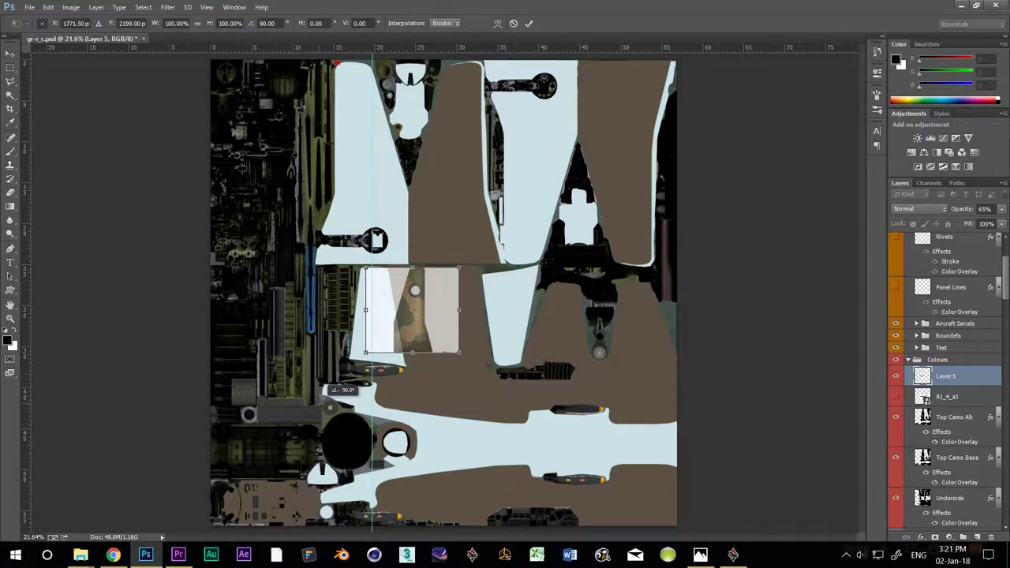
drag(367, 267, 238, 152)
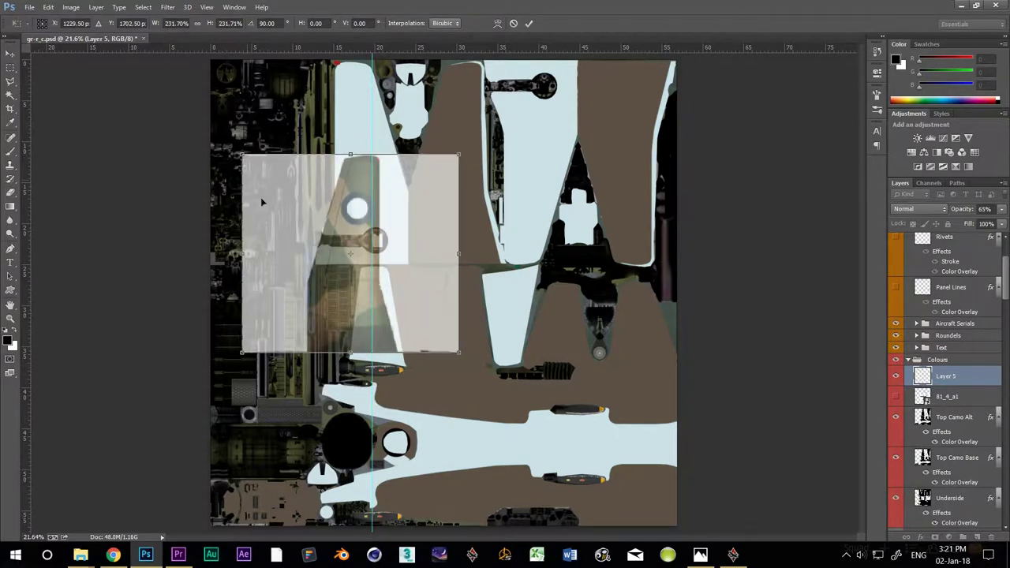
drag(340, 310, 442, 216)
drag(558, 228, 564, 227)
drag(474, 226, 479, 226)
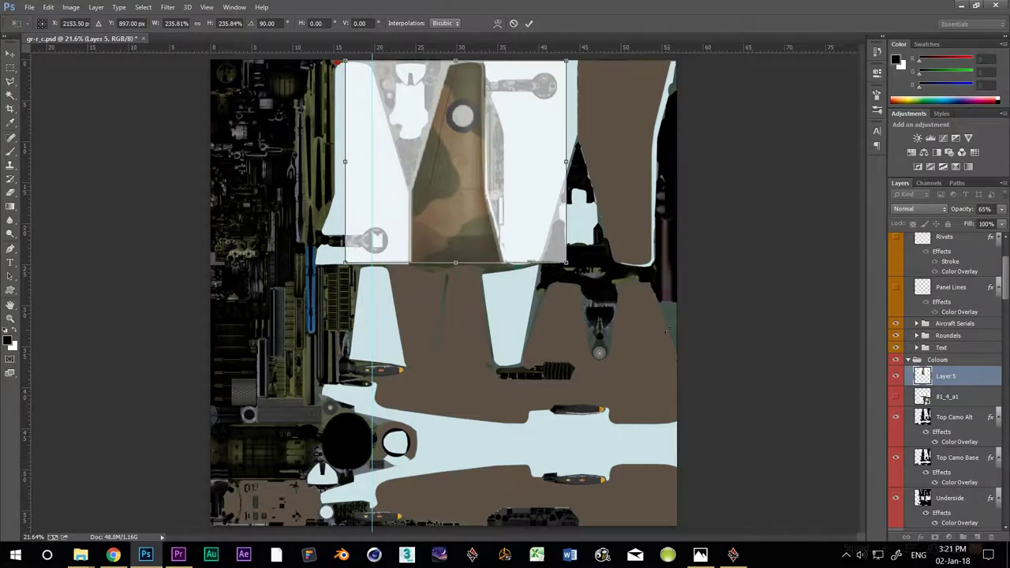
key(Return)
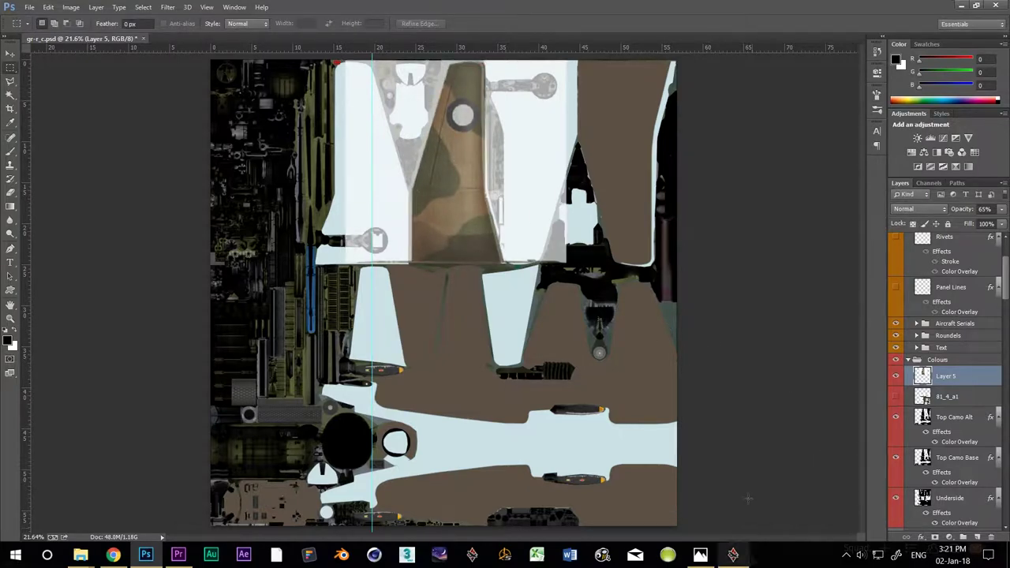
- On Top Camo Alt, trim the green patch edge and delete the lower brown patch with Magic Wand
scroll(430, 98, up, 4)
scroll(456, 128, up, 3)
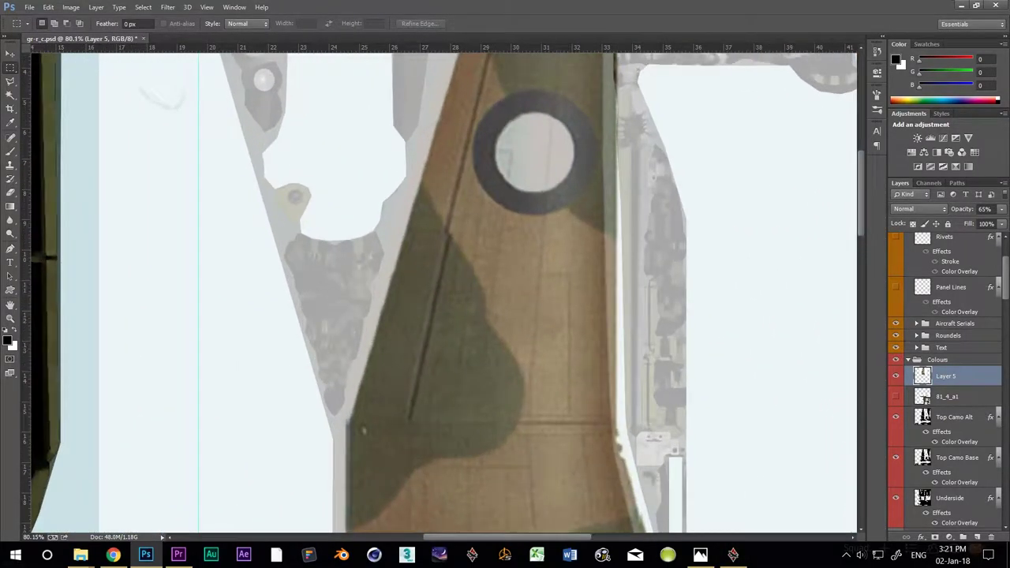
click(955, 419)
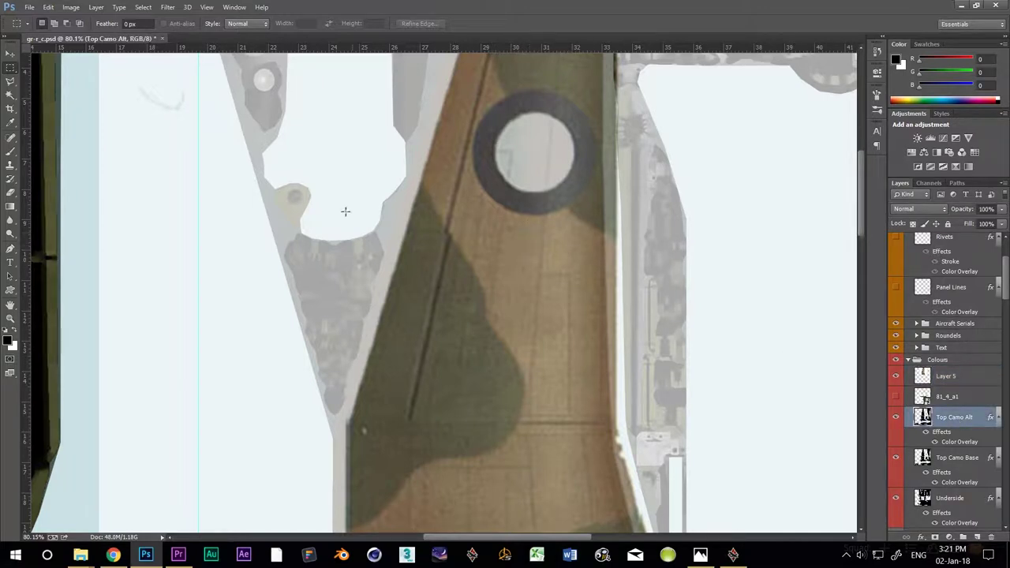
click(14, 196)
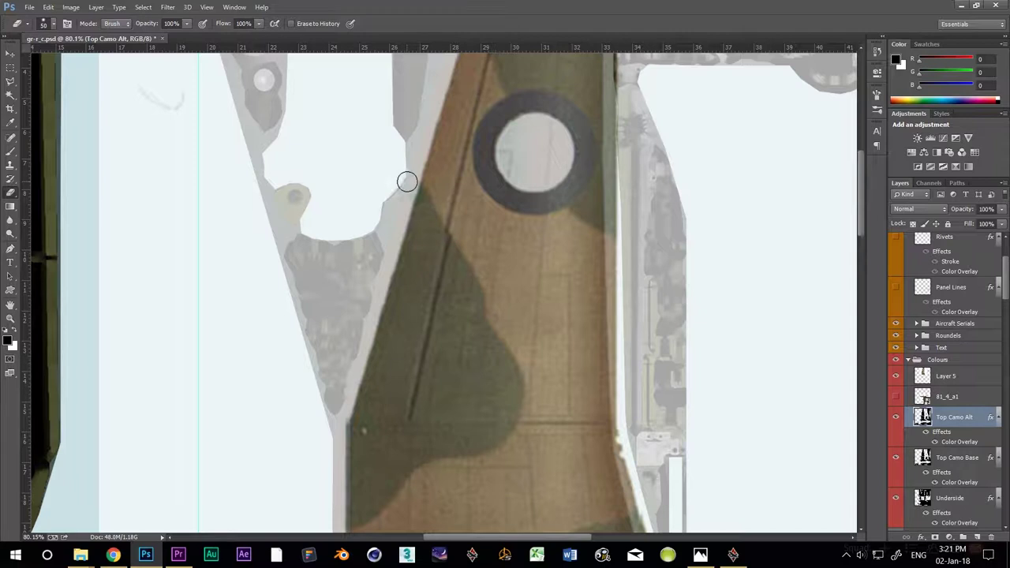
mouse_move(414, 193)
mouse_down()
mouse_move(516, 391)
mouse_move(493, 439)
mouse_move(403, 468)
mouse_move(352, 522)
mouse_move(340, 434)
mouse_move(415, 224)
mouse_move(440, 308)
mouse_move(418, 327)
mouse_move(463, 340)
mouse_up()
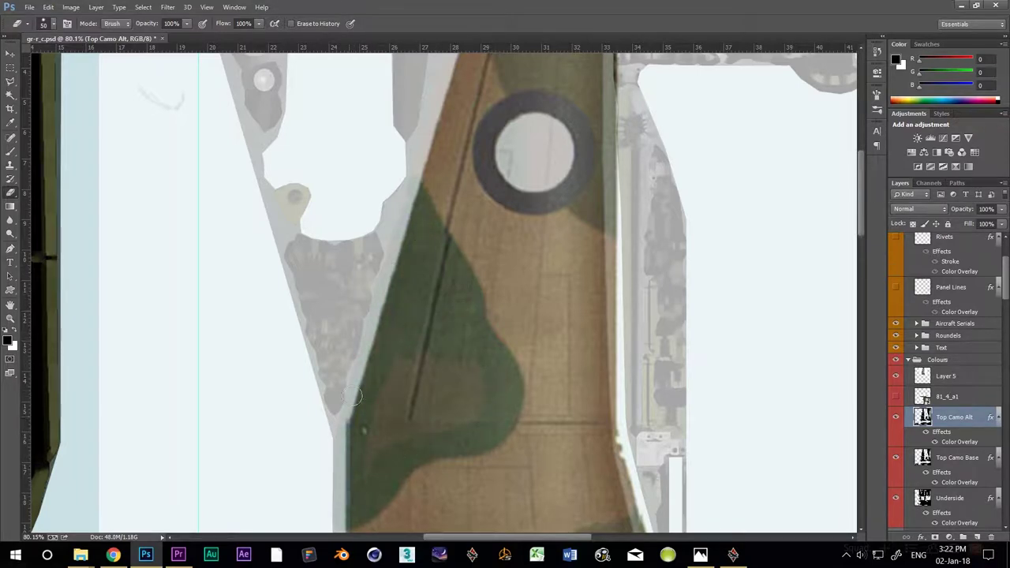
key(w)
click(413, 397)
key(Delete)
key(ctrl+d)
- Erase a diagonal green band across the fin and select the tail piece's camo patch
scroll(412, 398, down, 2)
scroll(409, 227, up, 3)
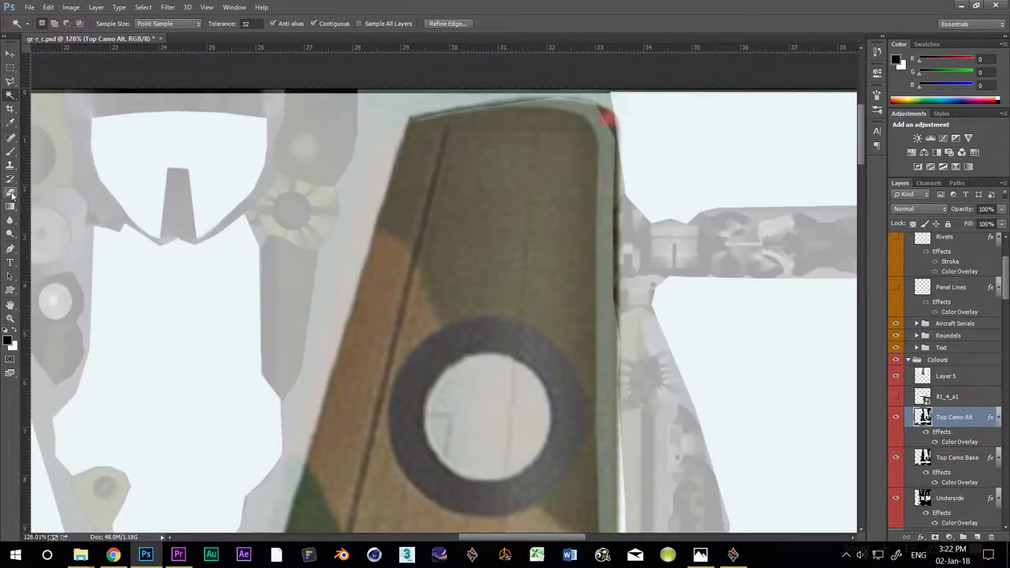
key(e)
mouse_move(409, 227)
mouse_down()
mouse_move(498, 443)
mouse_move(563, 506)
mouse_move(588, 508)
mouse_move(558, 461)
mouse_up()
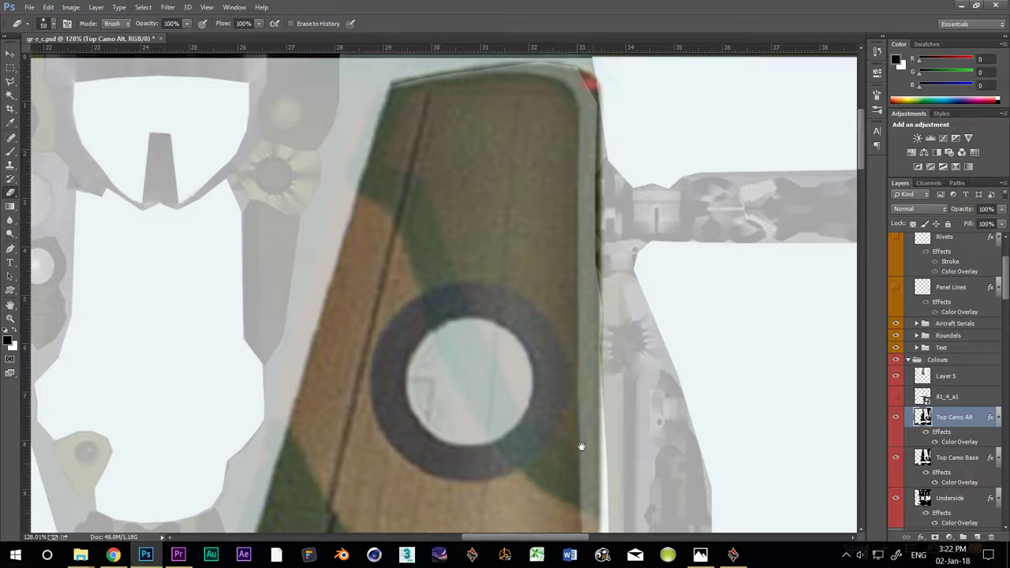
key(w)
click(472, 216)
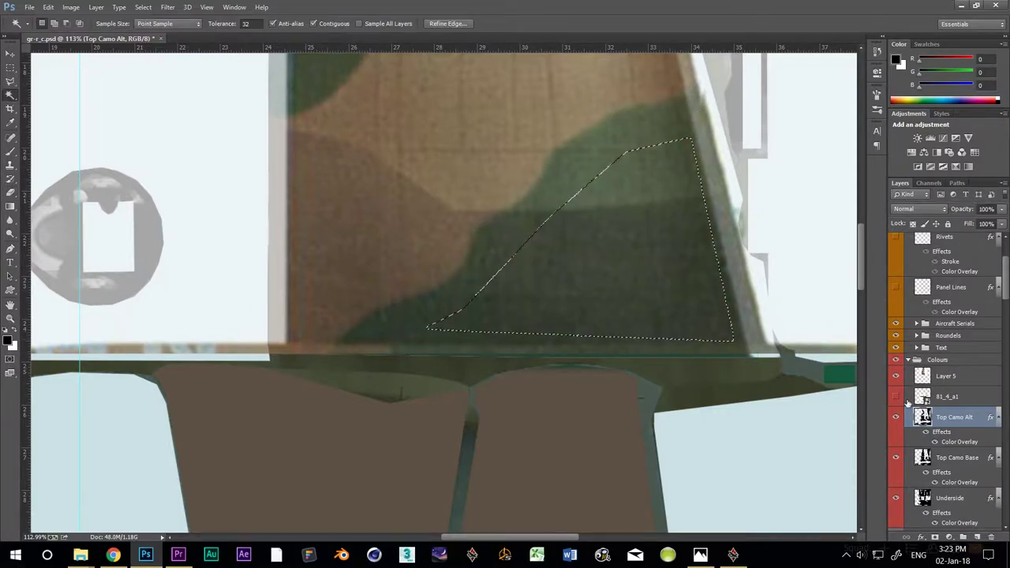
scroll(688, 364, down, 5)
key(w)
scroll(570, 154, up, 5)
key(e)
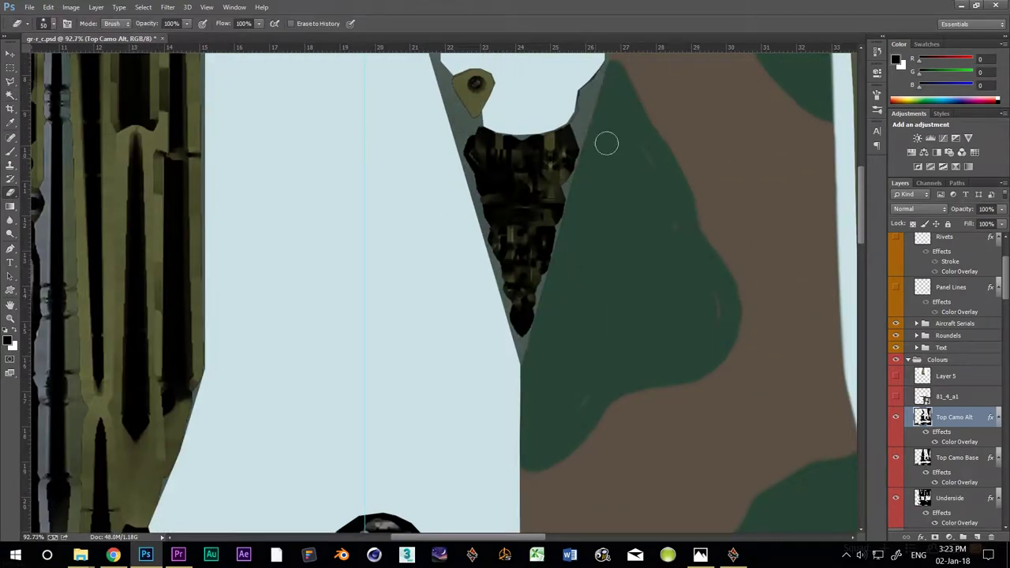
scroll(711, 300, down, 3)
key(z)
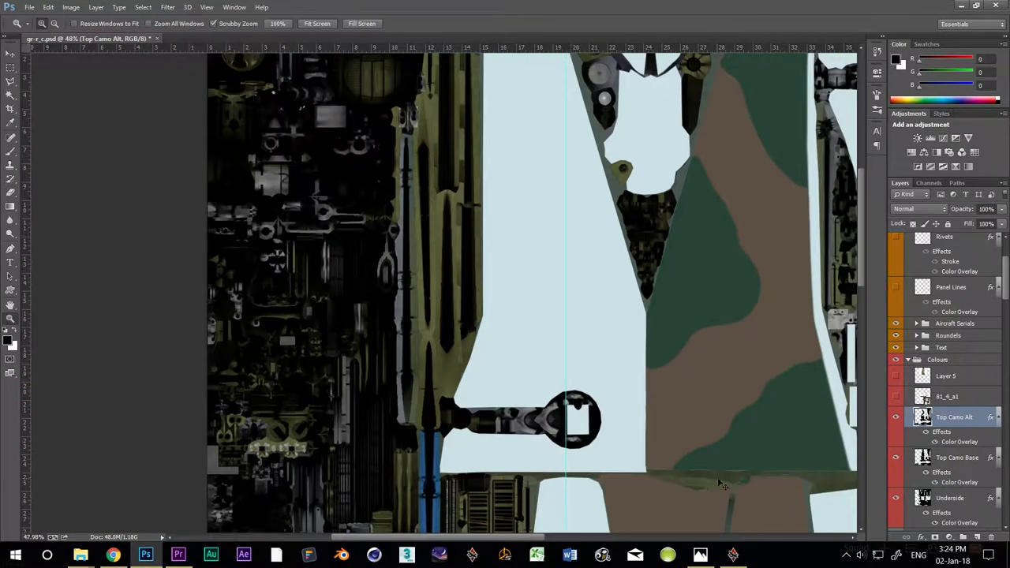
scroll(645, 444, up, 2)
key(e)
scroll(510, 405, right, 5)
scroll(510, 406, down, 4)
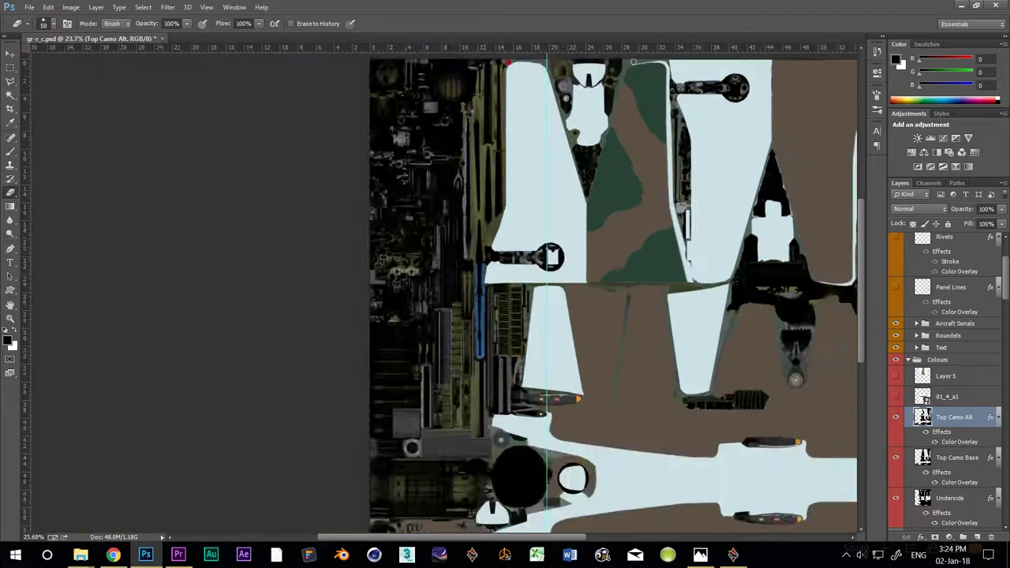
scroll(619, 140, up, 3)
scroll(683, 305, down, 5)
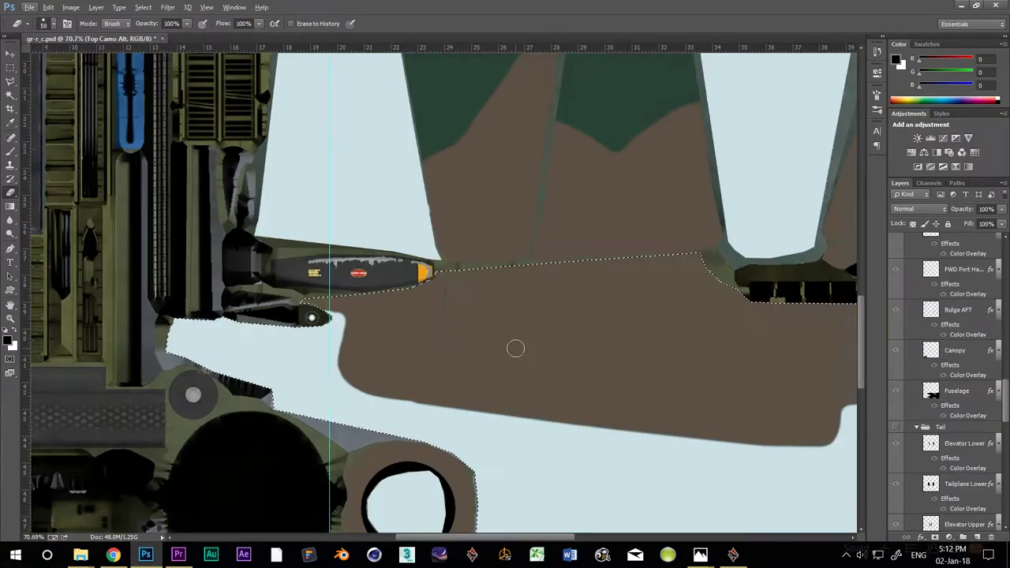
- Erase brown on the fuselage to reveal green camo and hide the Panel Lines layer
mouse_move(463, 334)
mouse_down()
mouse_move(450, 366)
mouse_move(341, 322)
mouse_move(504, 280)
mouse_move(430, 371)
mouse_up()
scroll(430, 371, up, 3)
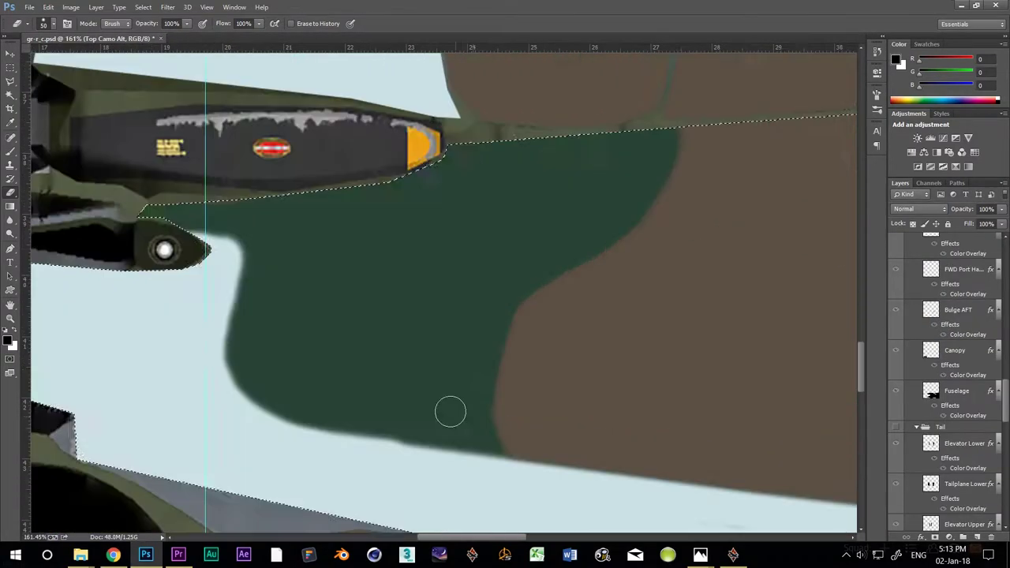
scroll(637, 390, down, 5)
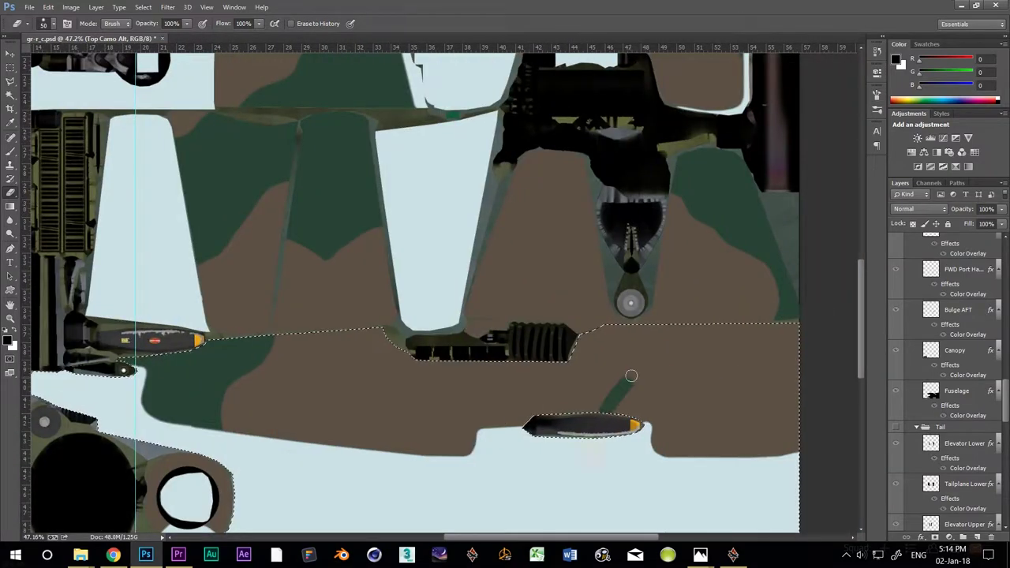
mouse_move(757, 327)
mouse_down()
mouse_move(746, 454)
mouse_move(616, 339)
mouse_move(671, 410)
mouse_up()
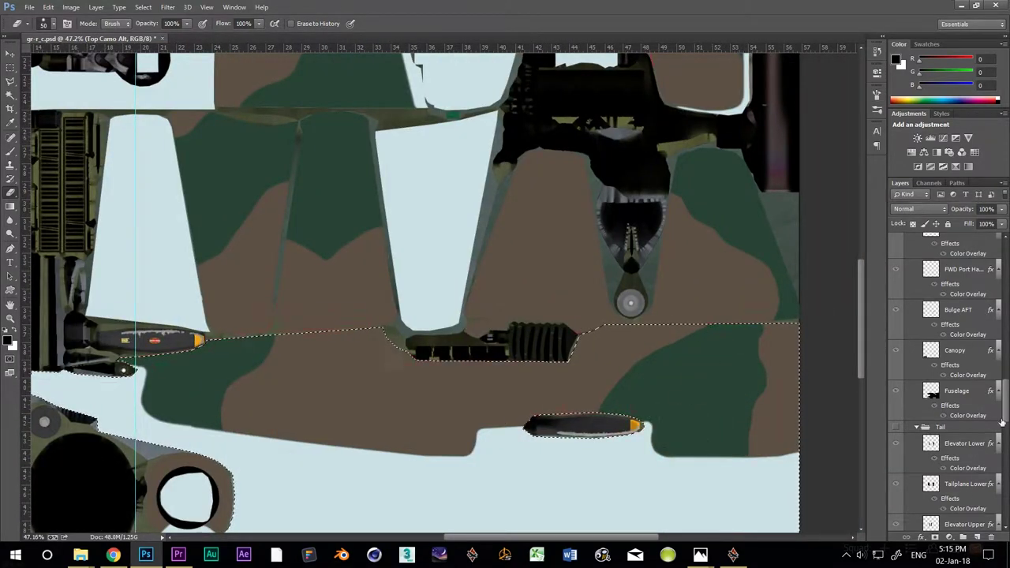
scroll(947, 356, up, 5)
click(896, 263)
click(896, 264)
- Add green streaks below the engine plus a curve and streak on the lower fuselage
mouse_move(600, 331)
mouse_down()
mouse_move(501, 401)
mouse_move(451, 458)
mouse_up()
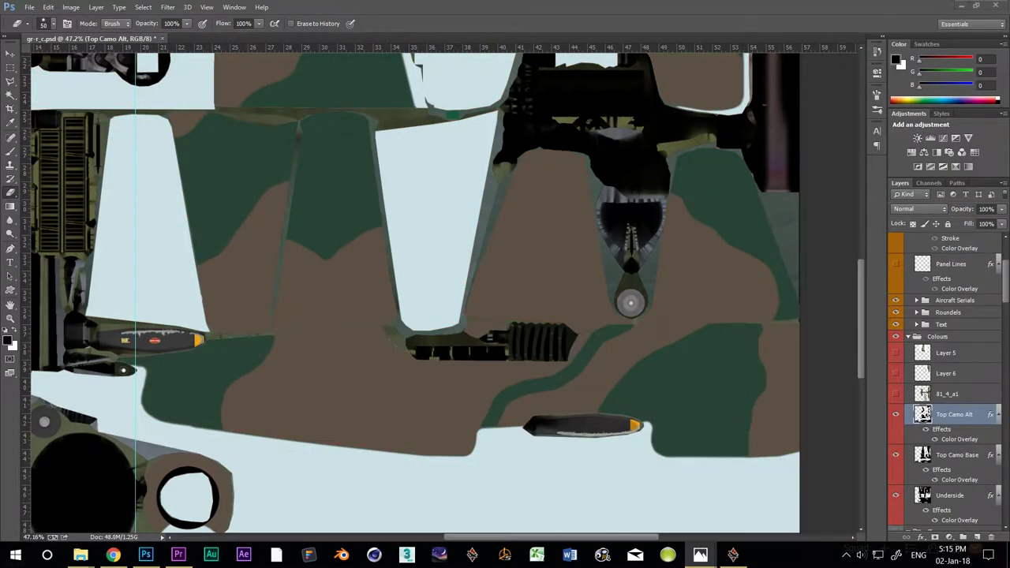
drag(478, 371, 473, 445)
scroll(474, 444, down, 2)
scroll(553, 315, up, 8)
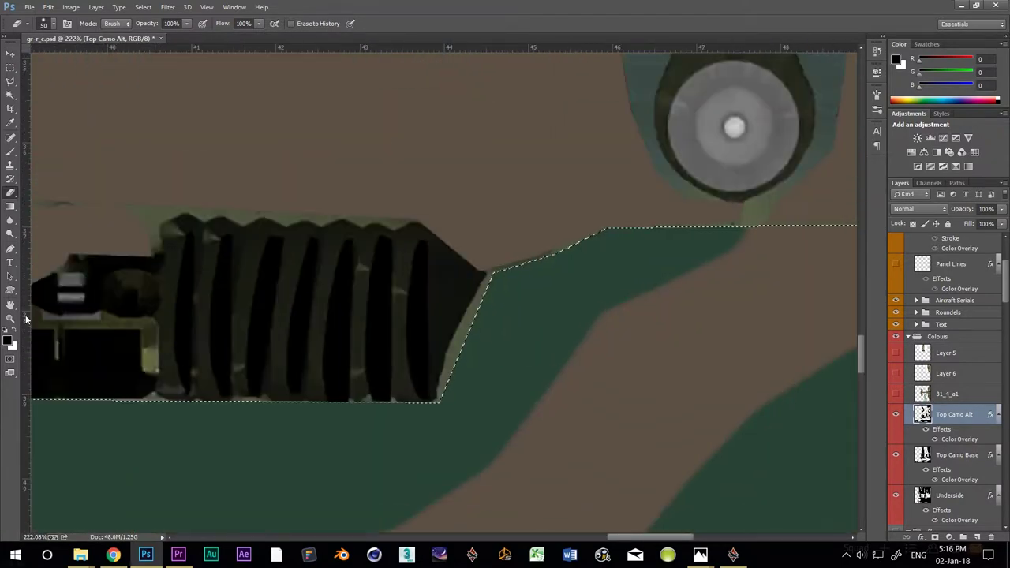
scroll(839, 333, down, 10)
scroll(730, 255, up, 4)
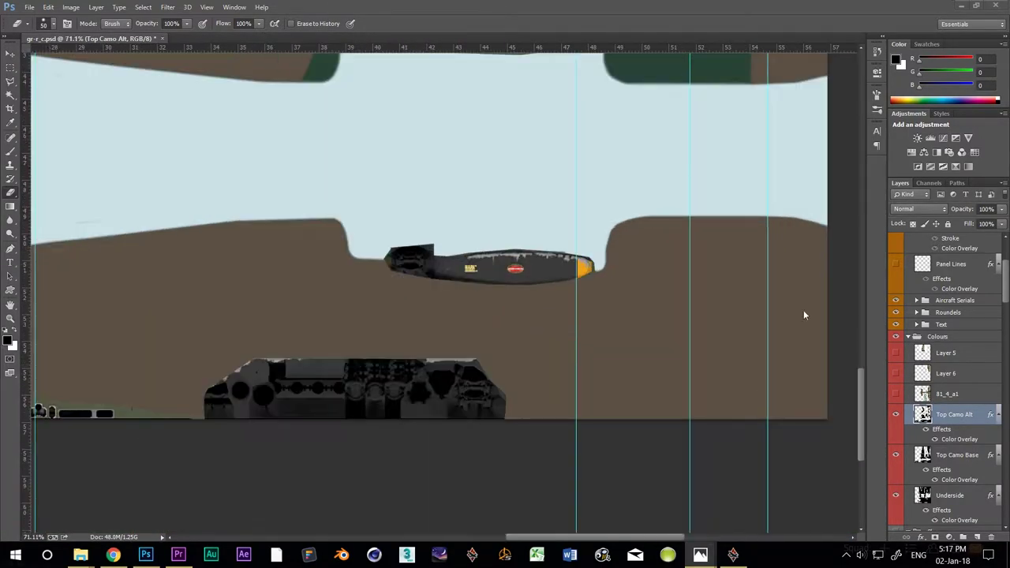
mouse_move(749, 417)
mouse_down()
mouse_move(779, 361)
mouse_move(821, 320)
mouse_up()
drag(681, 417, 681, 375)
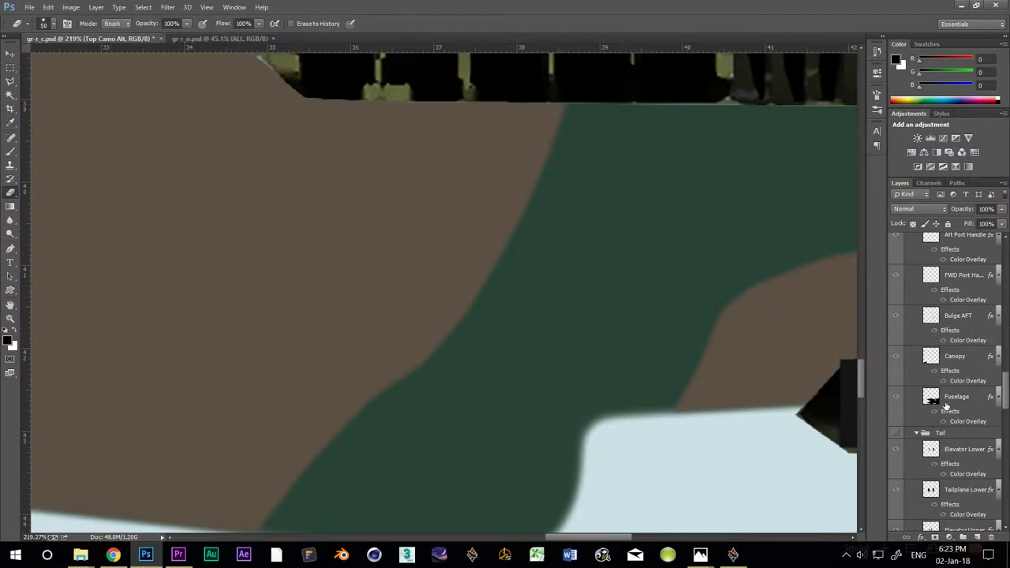
ctrl+click(938, 400)
drag(496, 270, 204, 291)
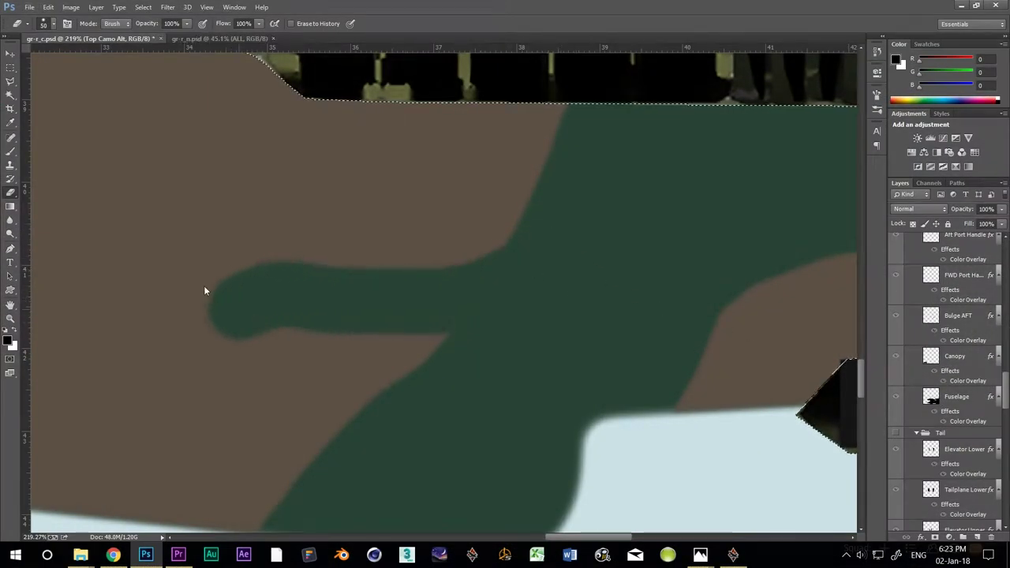
click(223, 347)
click(206, 257)
click(272, 235)
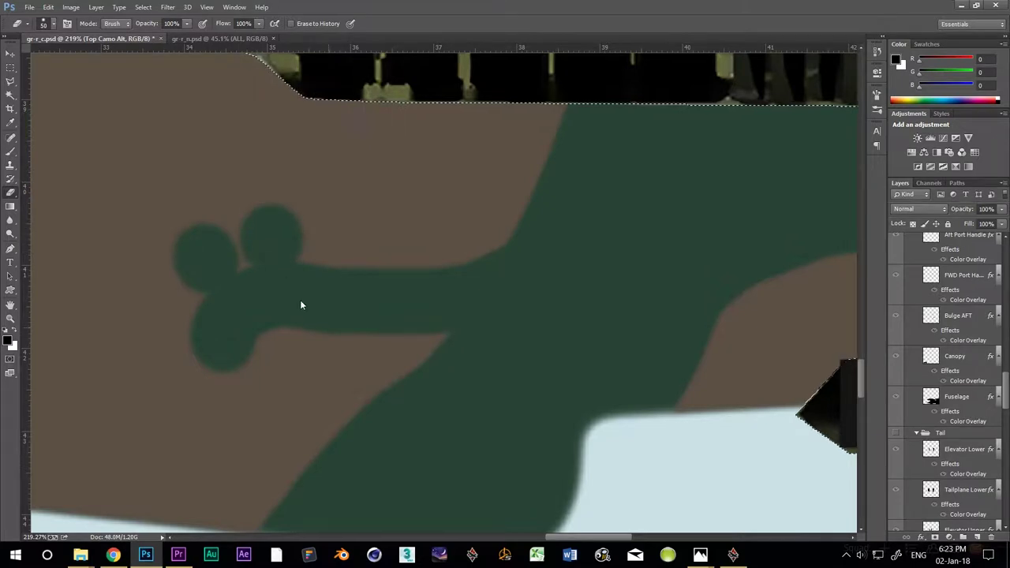
click(287, 335)
click(256, 370)
click(209, 379)
click(163, 339)
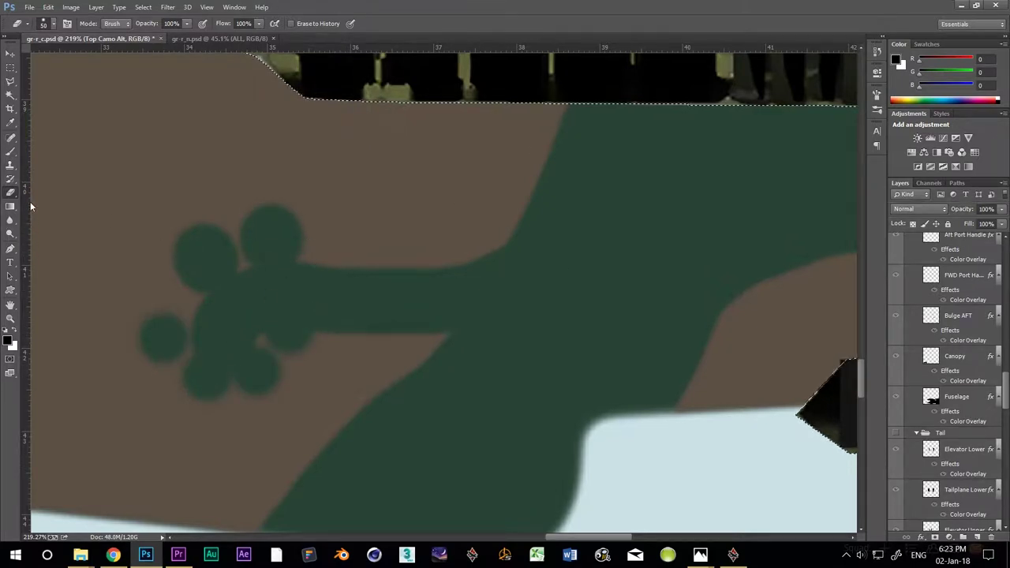
click(10, 151)
mouse_move(225, 232)
mouse_down()
mouse_move(178, 280)
mouse_move(150, 357)
mouse_up()
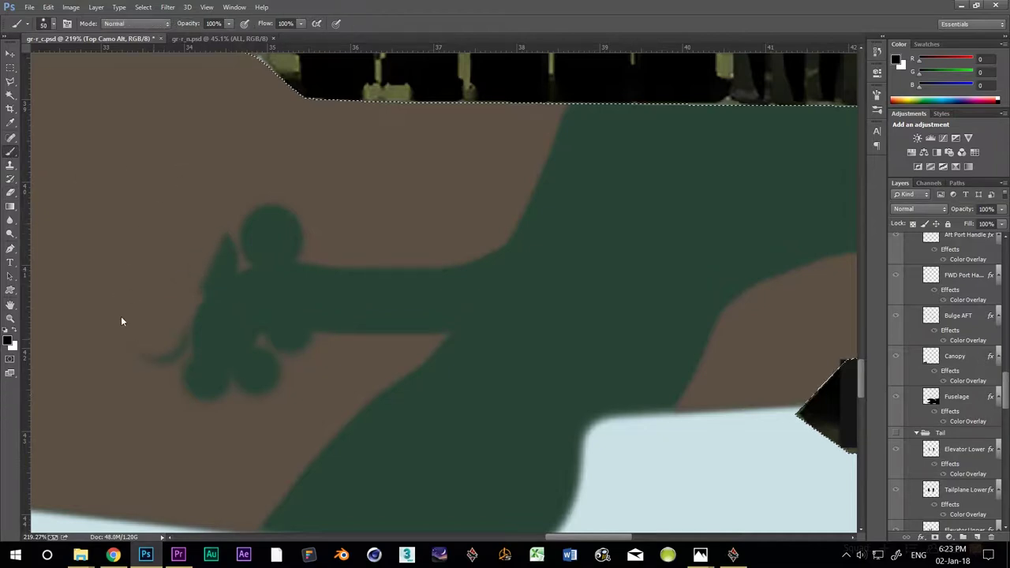
mouse_move(122, 322)
mouse_down()
mouse_move(219, 192)
mouse_move(236, 257)
mouse_move(251, 267)
mouse_move(168, 346)
mouse_move(170, 321)
mouse_move(236, 351)
mouse_move(291, 238)
mouse_move(303, 305)
mouse_move(401, 246)
mouse_move(465, 192)
mouse_move(390, 304)
mouse_up()
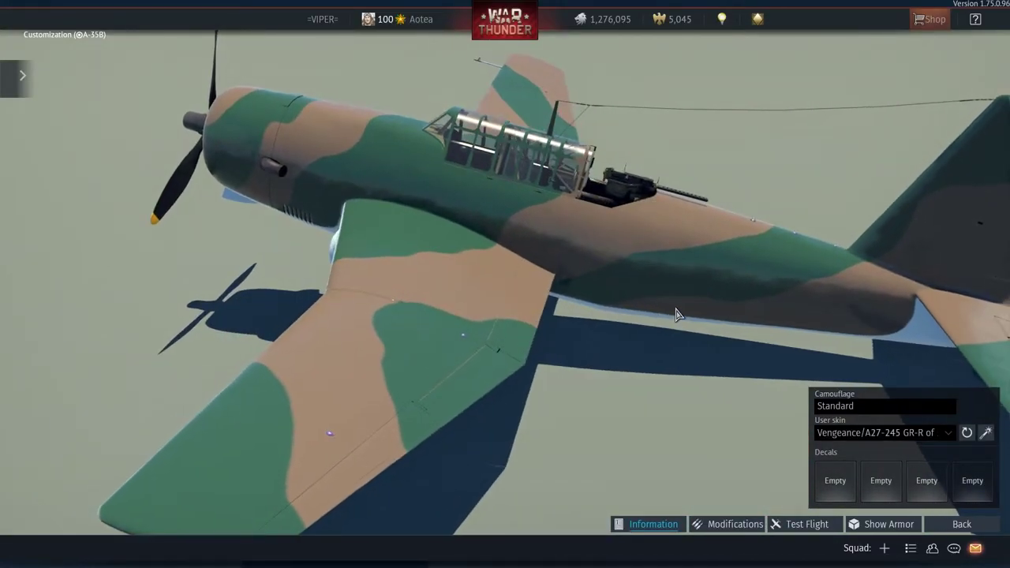
- Zoom out and orbit the camera to view the Vengeance's front in its brown-green camo
scroll(442, 351, down, 5)
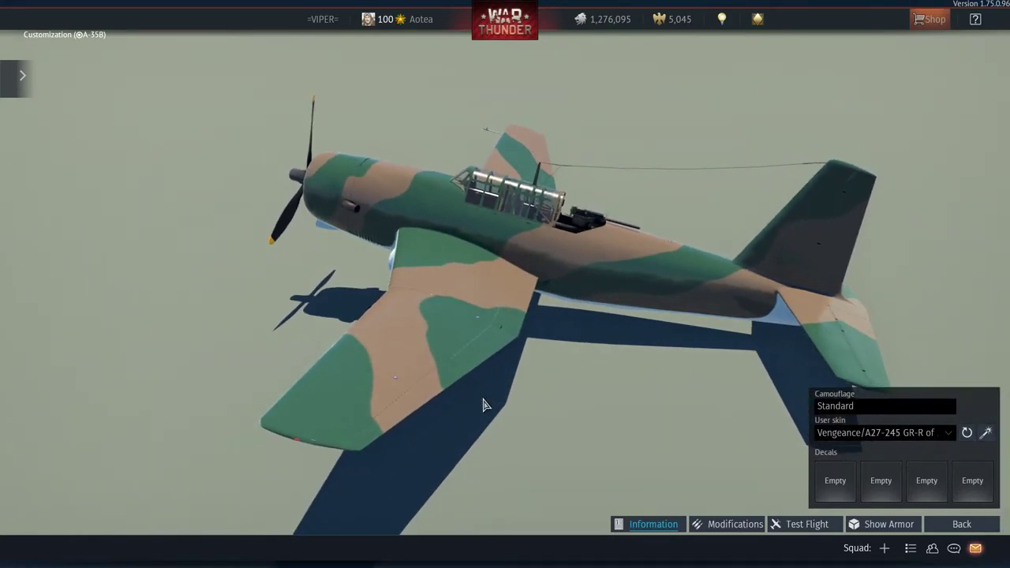
drag(485, 404, 592, 407)
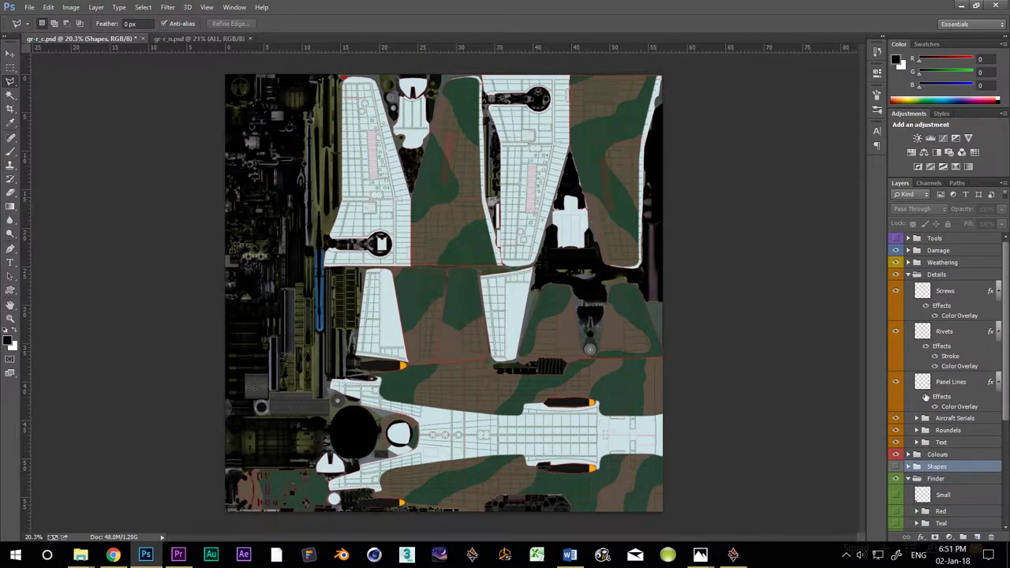
- Hide the Panel Lines and Rivets effects and check the gr-r_n.psd document
click(926, 397)
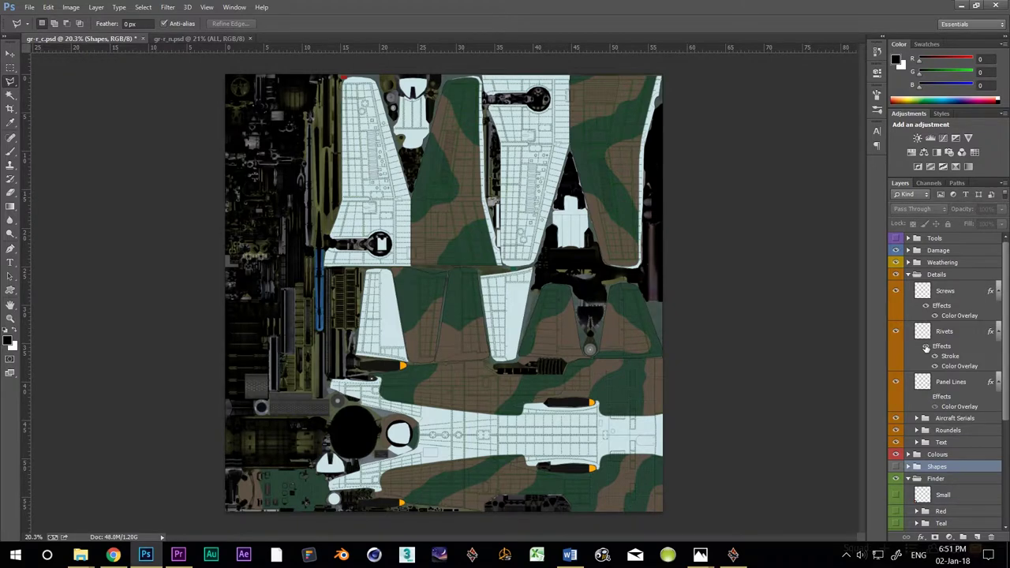
click(926, 348)
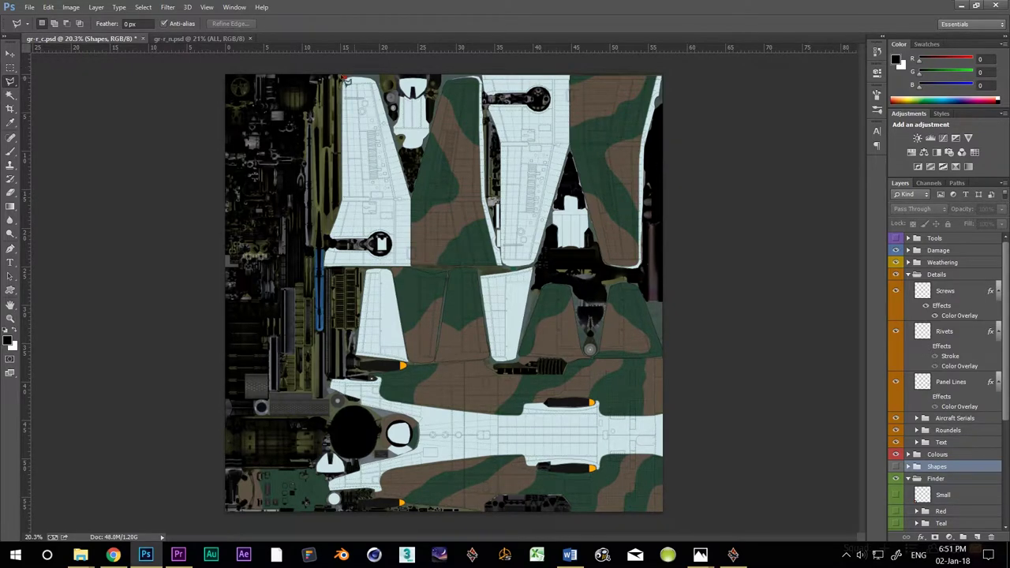
click(182, 37)
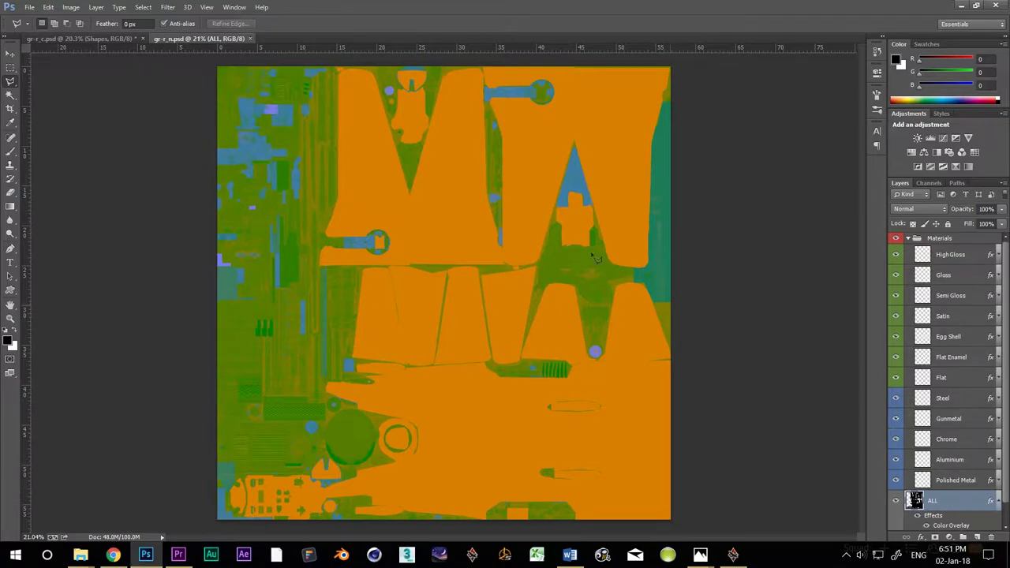
click(79, 38)
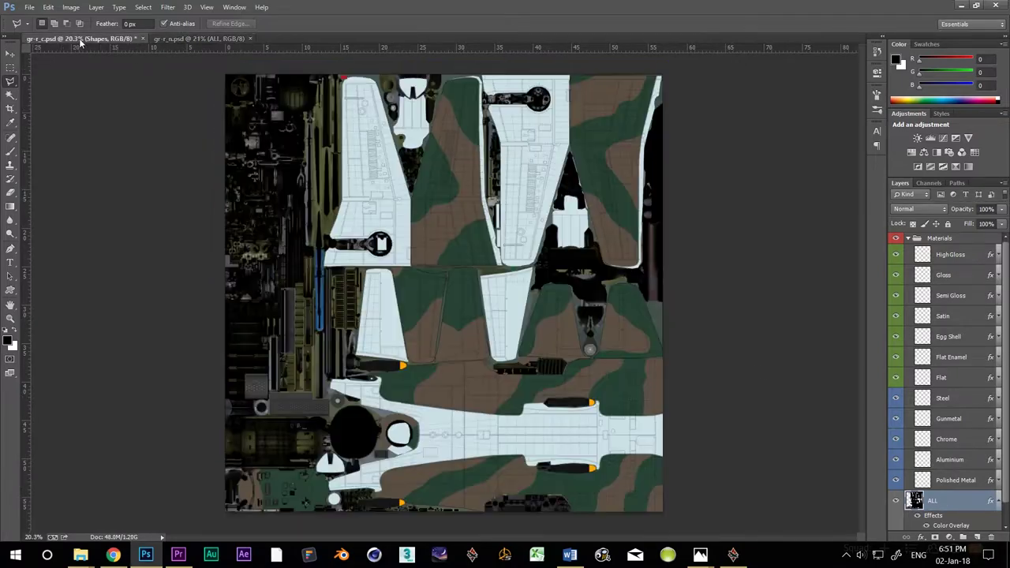
- Duplicate the Panel Lines, Rivets and Screws layers into gr-r_n.psd
click(952, 384)
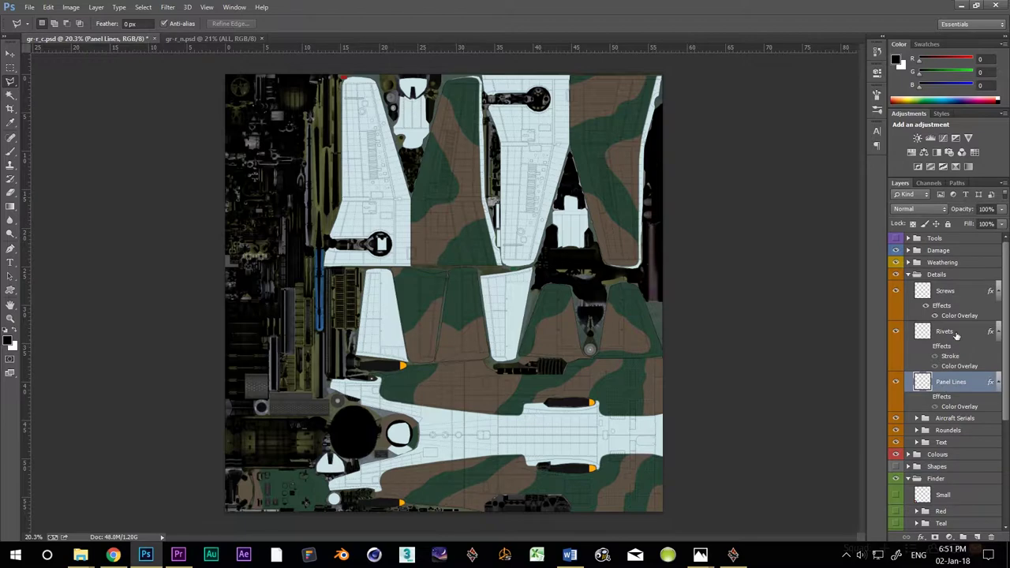
ctrl+click(954, 335)
ctrl+click(950, 293)
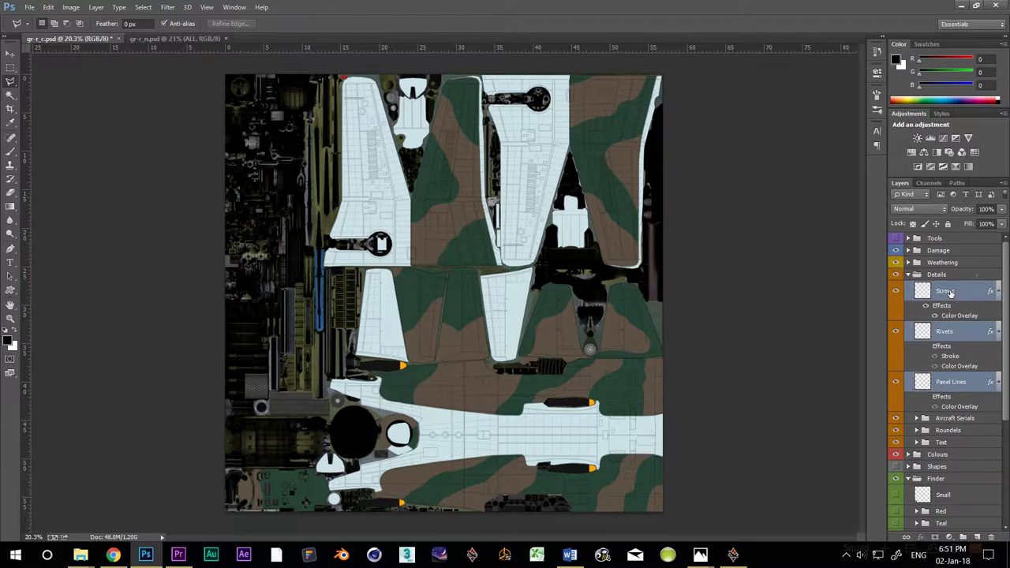
right_click(968, 299)
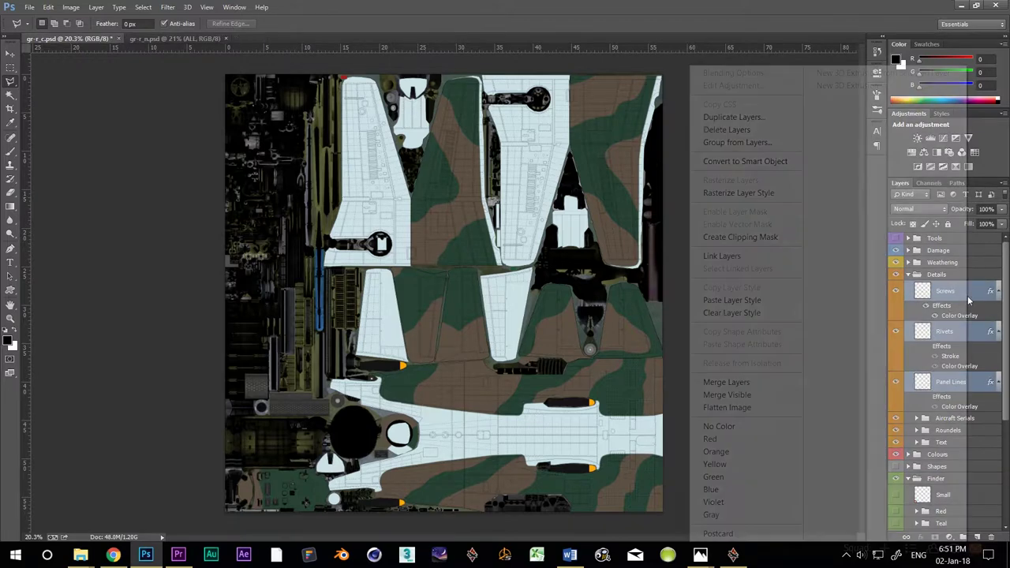
click(728, 119)
click(529, 289)
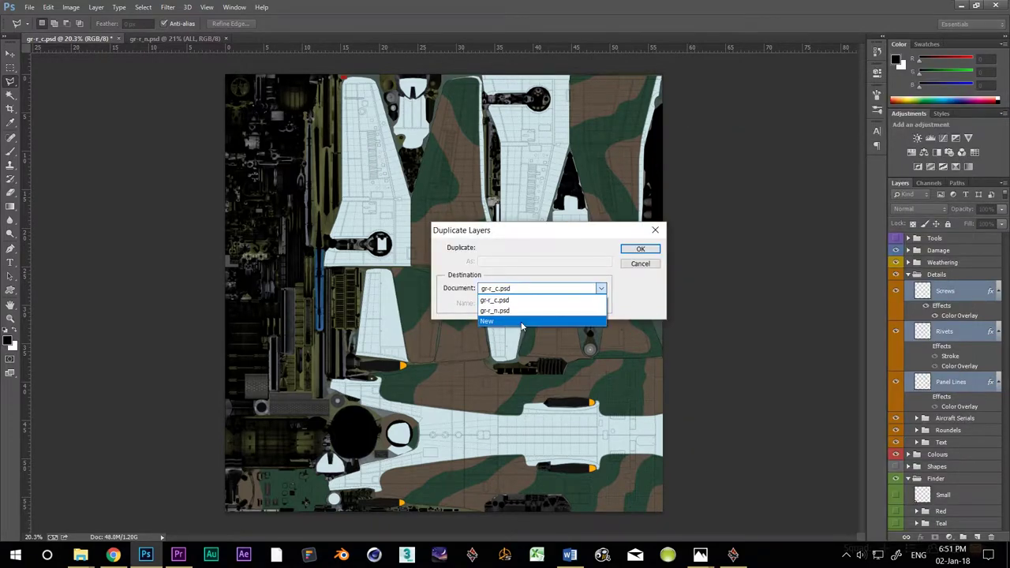
click(521, 312)
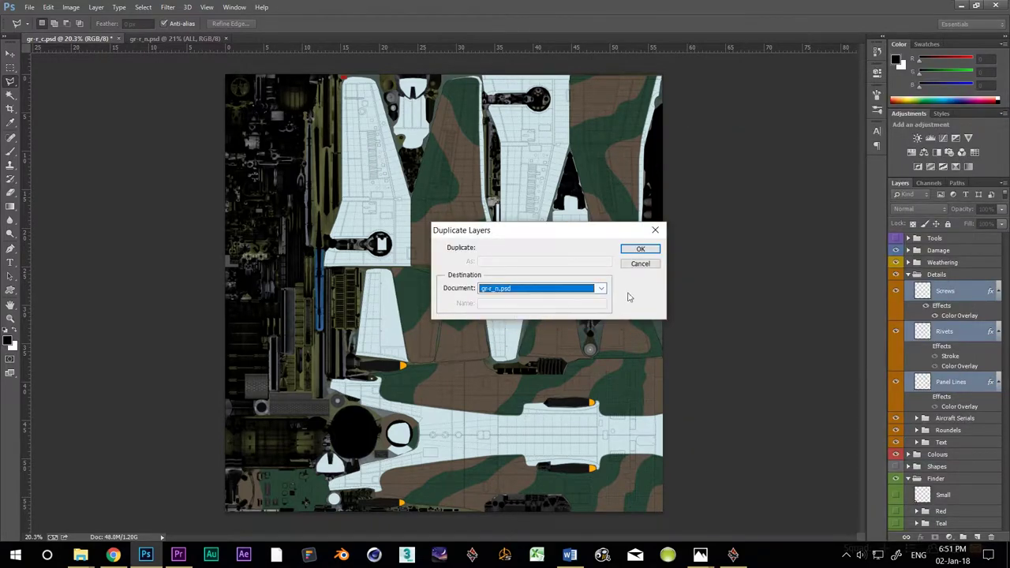
click(646, 251)
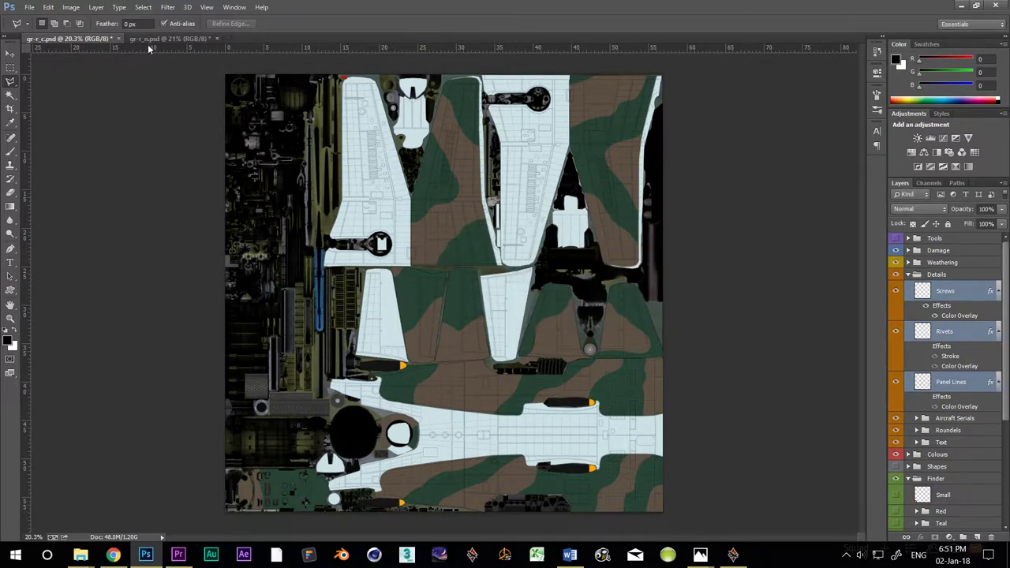
- Fade Panel Lines to 16% opacity and hide the Rivets layer
click(974, 384)
click(1003, 211)
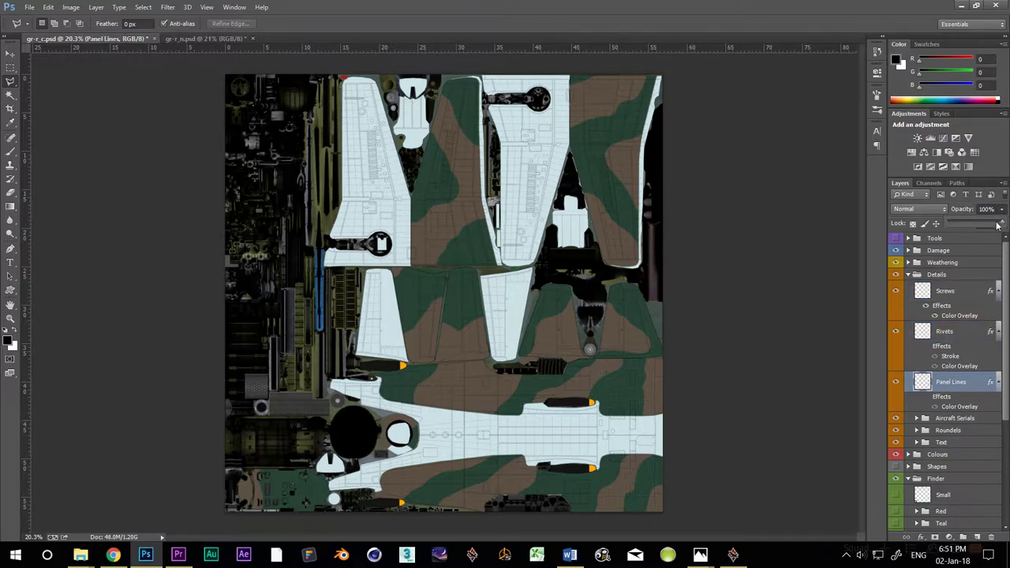
drag(998, 225, 960, 229)
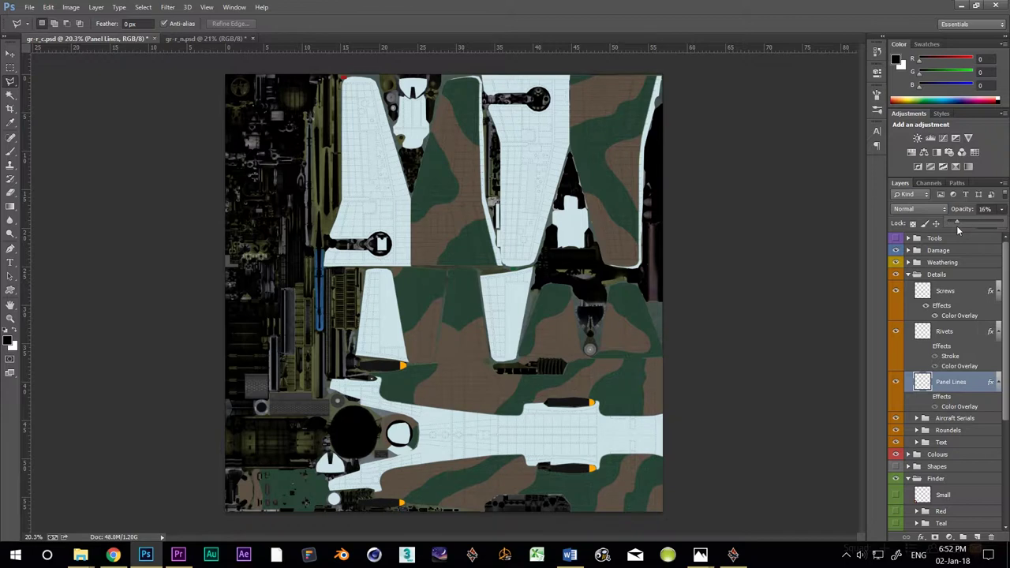
click(896, 331)
- Change the Screws Color Overlay from cyan to grey 787b7b sampled from the canvas
click(950, 316)
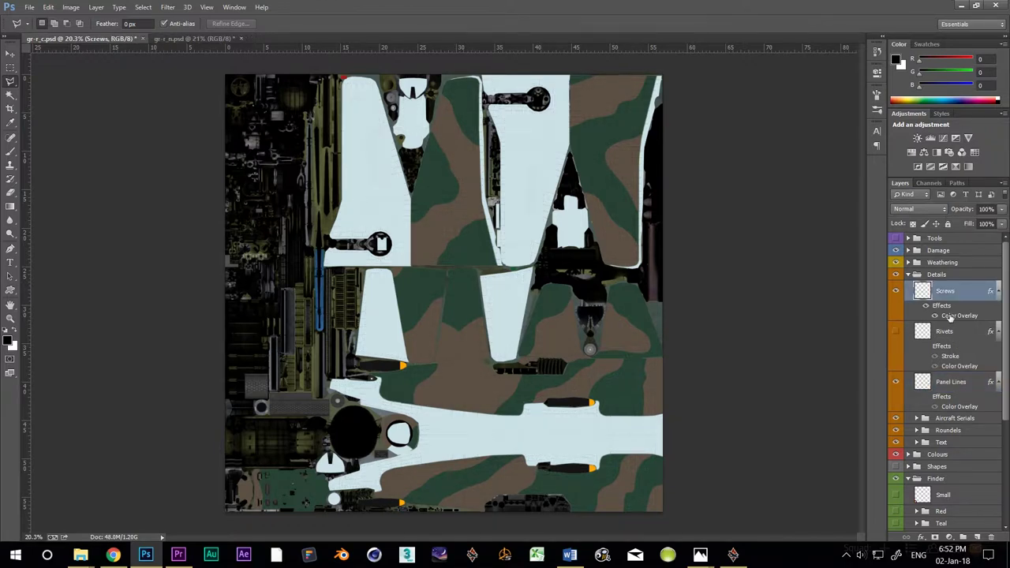
double_click(950, 317)
click(787, 199)
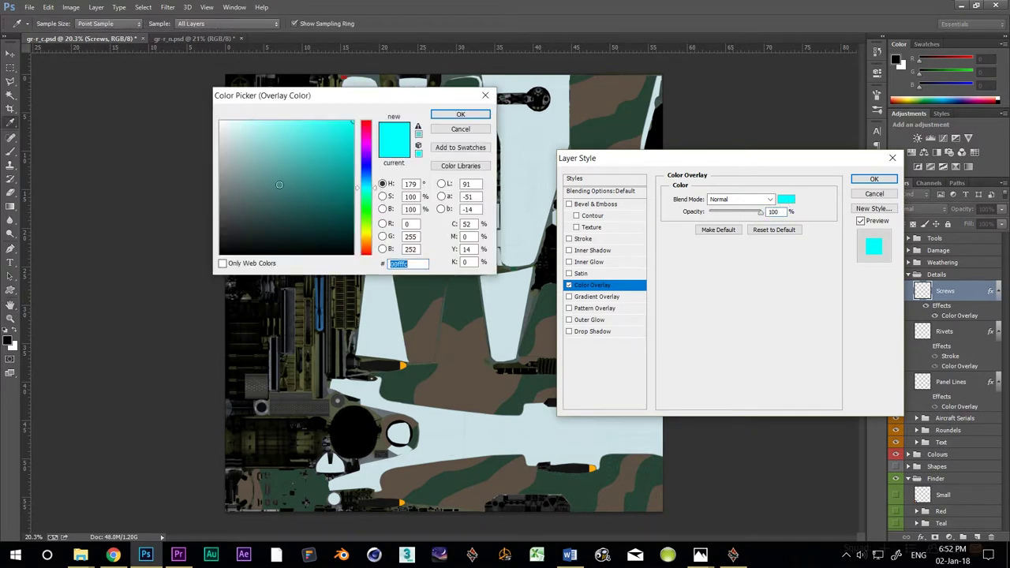
click(511, 105)
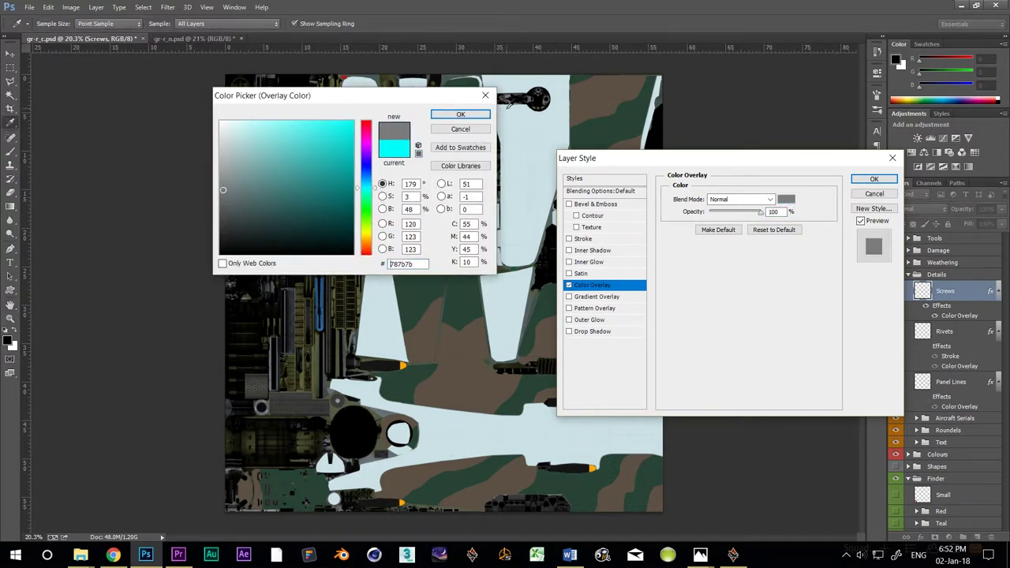
click(461, 114)
click(874, 180)
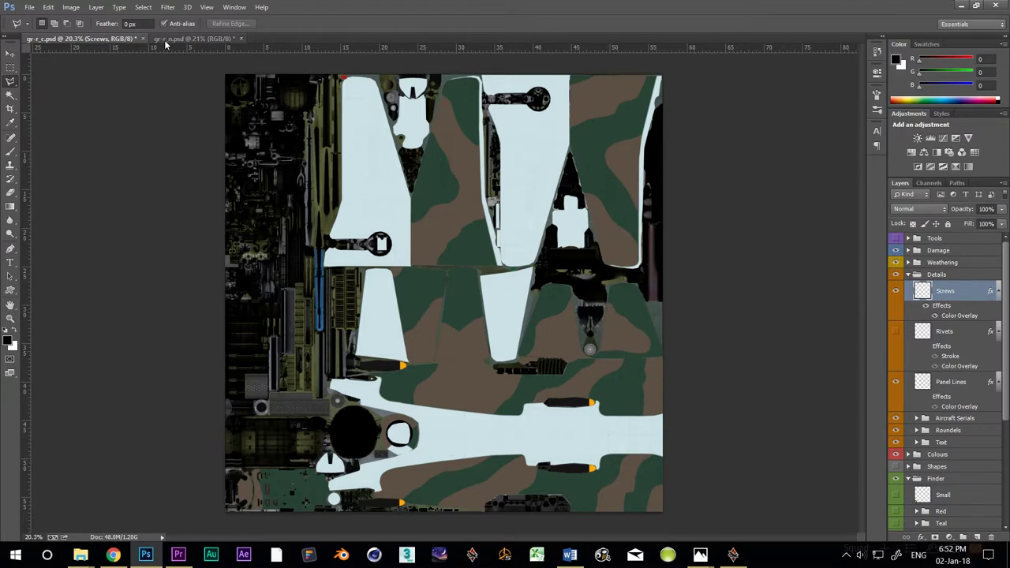
- In gr-r_n.psd, change the Panel Lines Color Overlay from red to a sampled green
click(194, 38)
scroll(945, 486, down, 3)
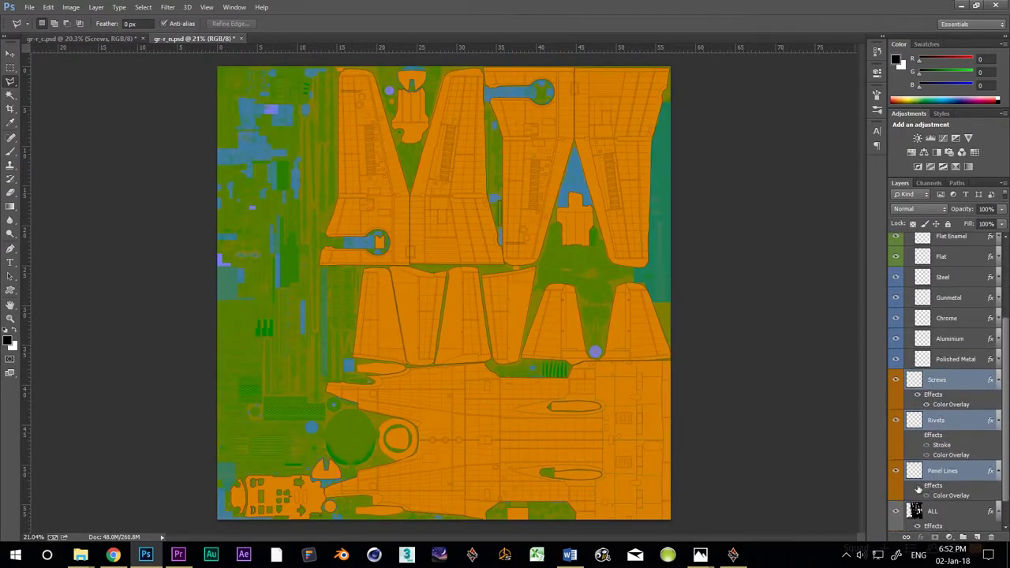
double_click(951, 495)
click(786, 199)
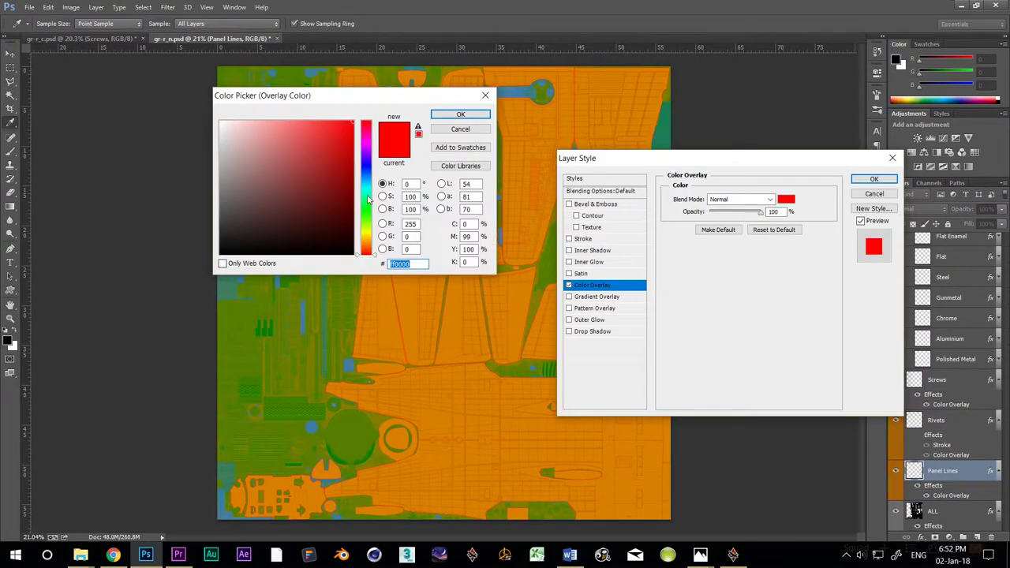
click(274, 355)
click(460, 114)
click(874, 180)
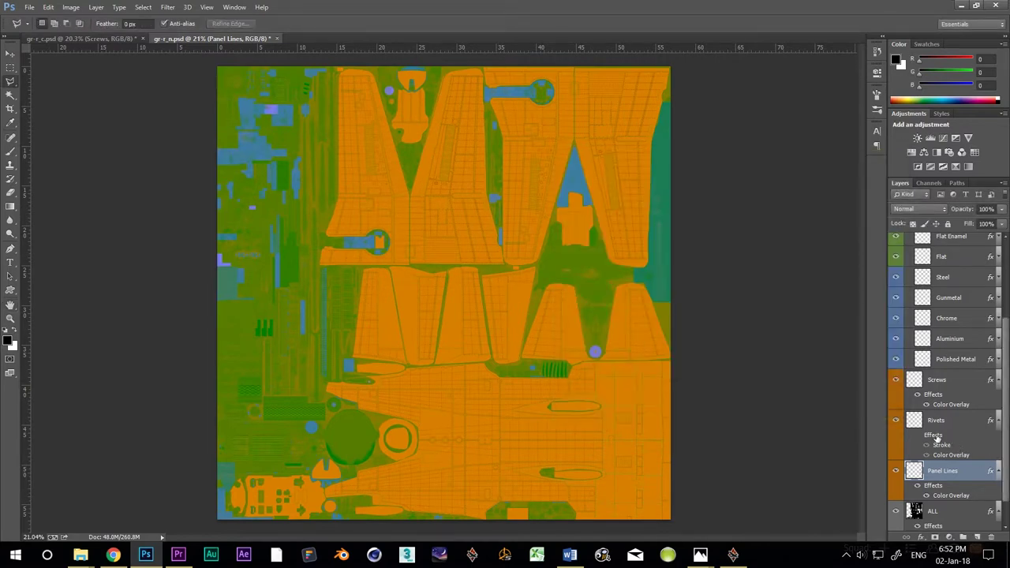
- Give the Rivets layer a Pillow Emboss bevel and lower its opacity to 18%
click(934, 438)
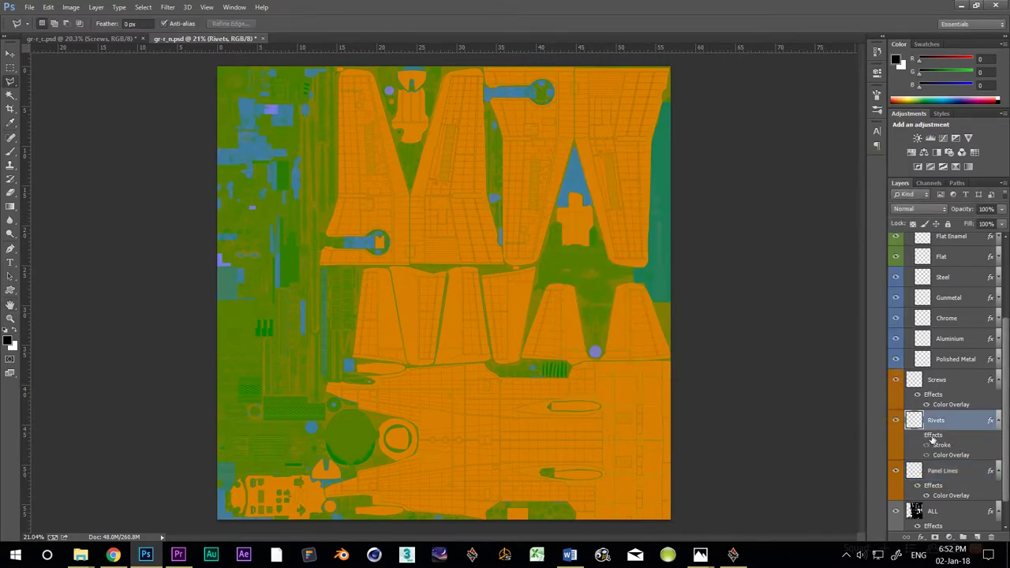
double_click(933, 436)
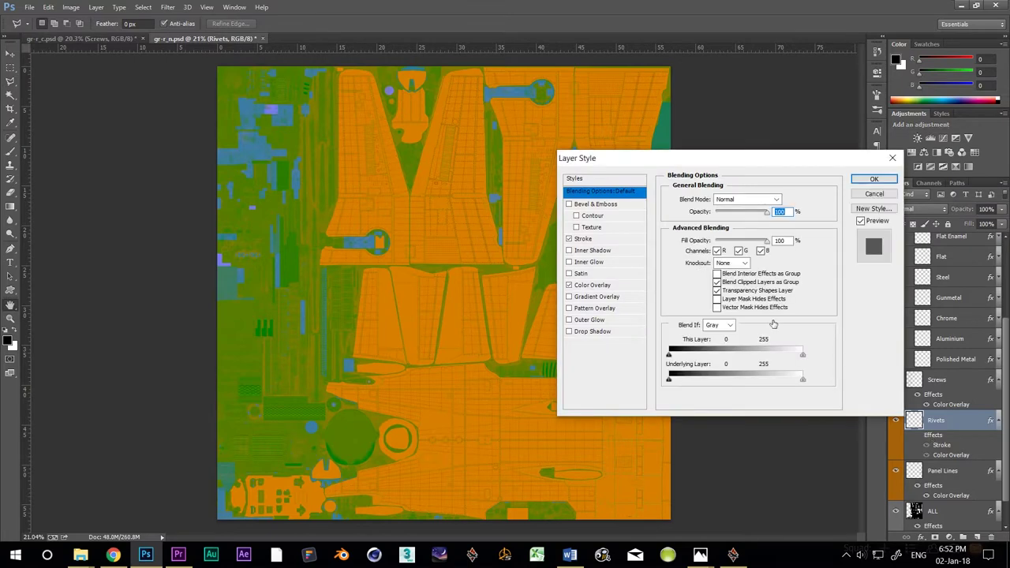
click(596, 203)
click(763, 200)
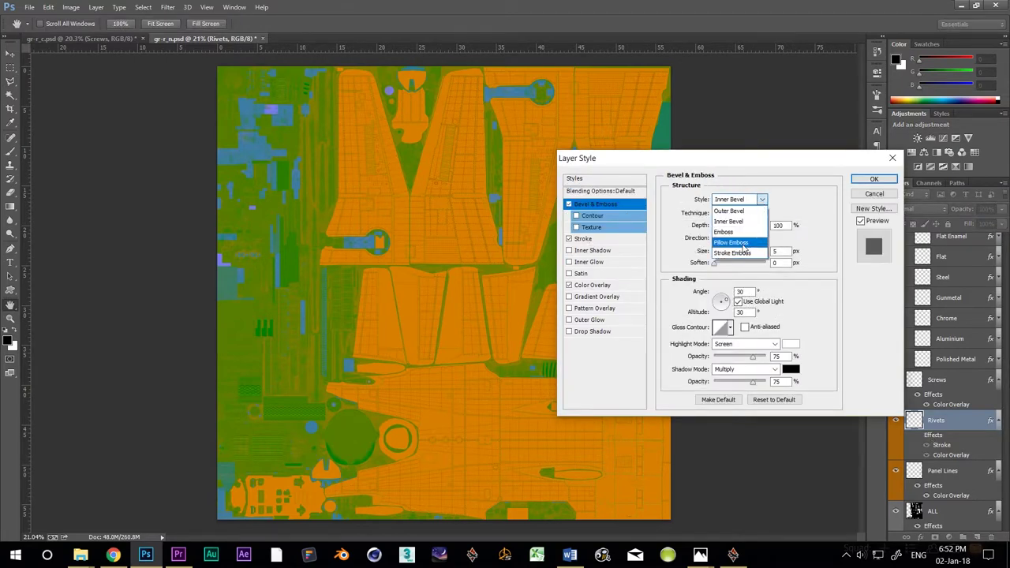
click(743, 245)
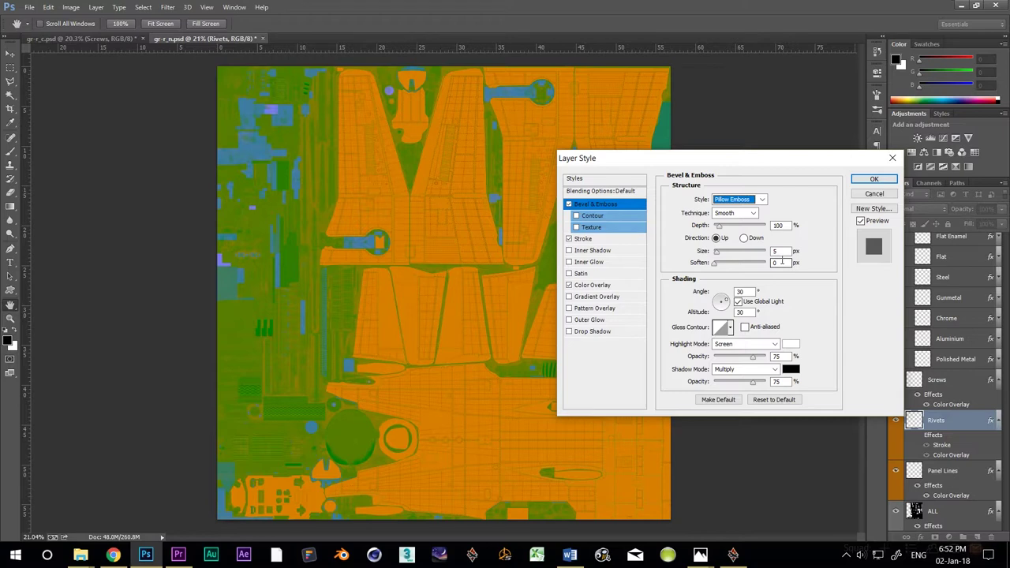
double_click(780, 252)
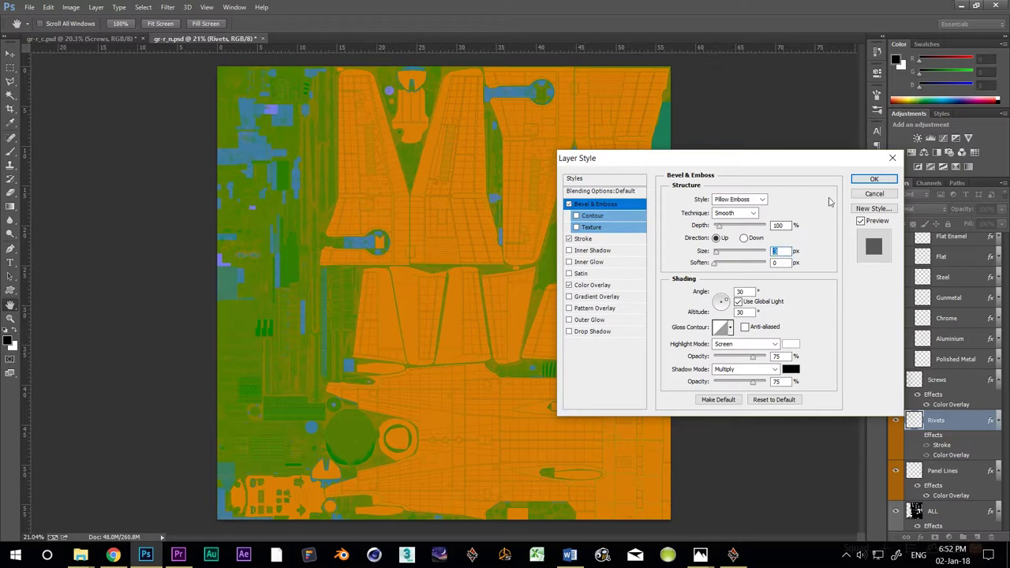
key(Return)
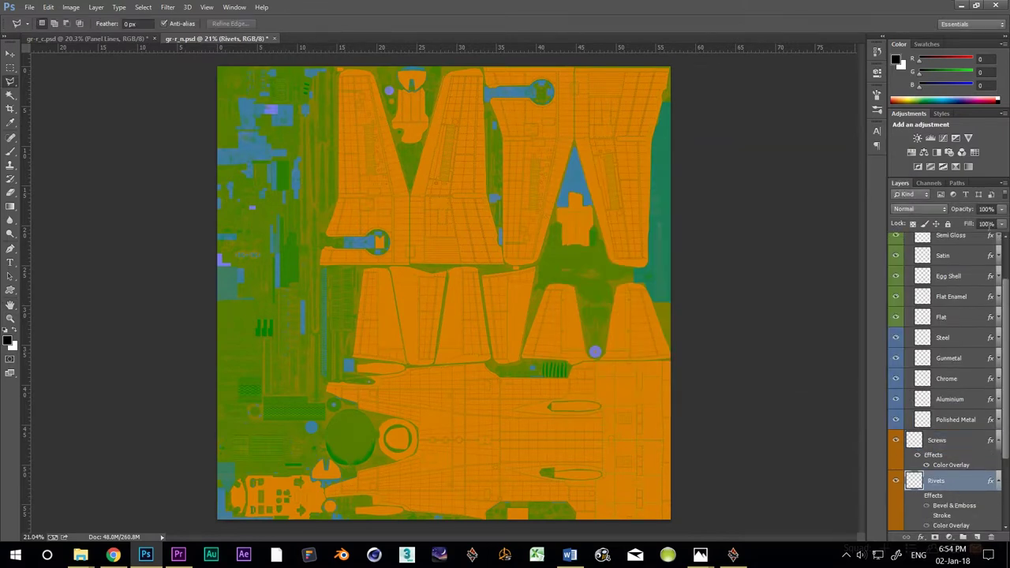
click(1002, 209)
drag(997, 224, 993, 224)
drag(960, 229, 958, 231)
- Change the Screws Color Overlay to light blue
click(939, 447)
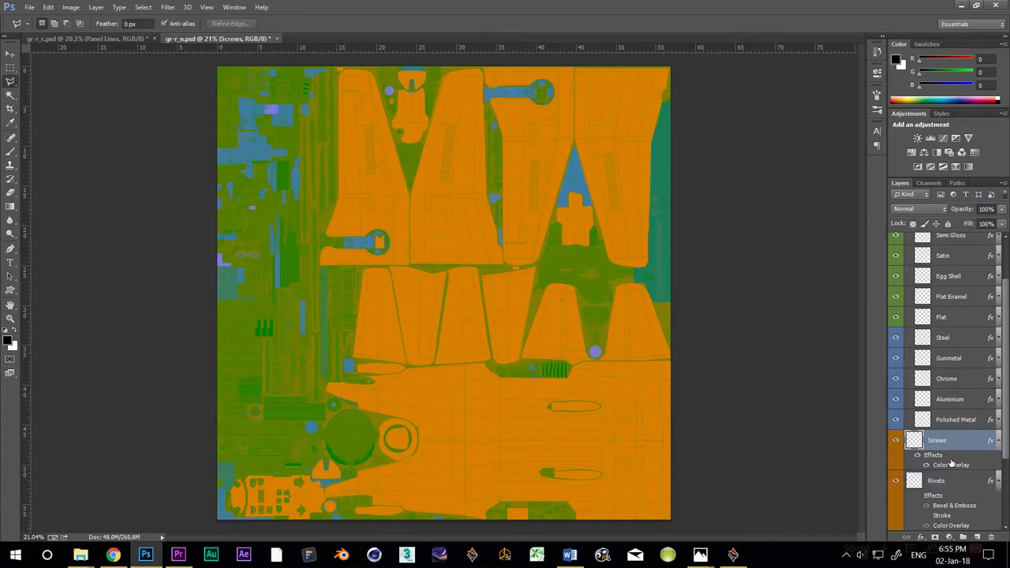
double_click(950, 466)
drag(748, 161, 569, 171)
click(608, 211)
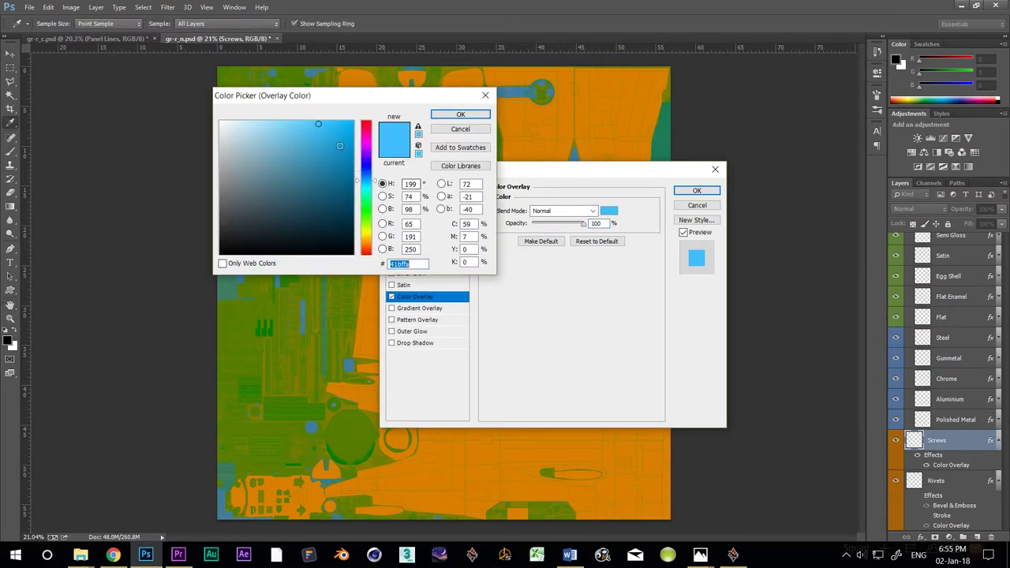
click(462, 114)
click(698, 190)
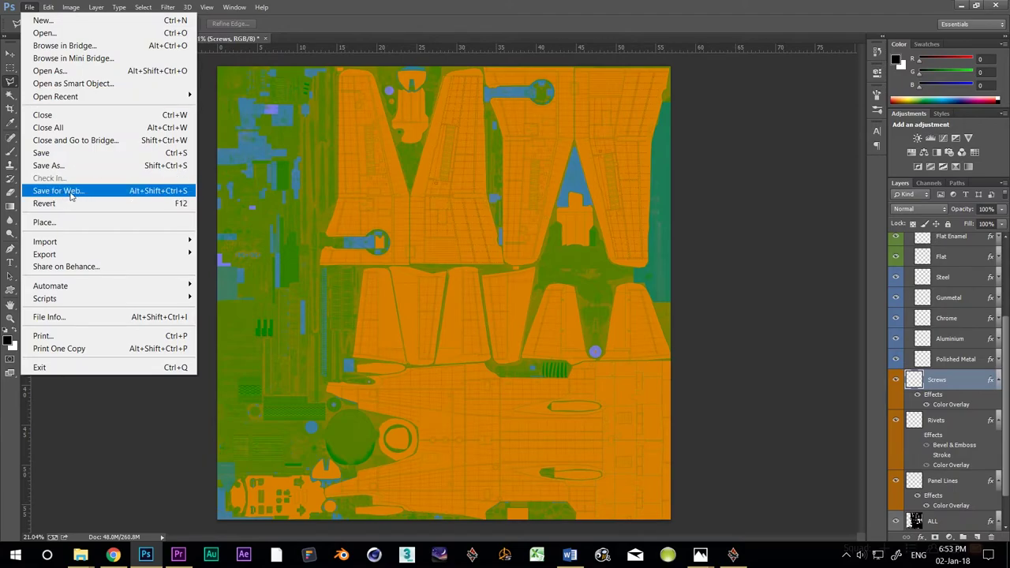
- Save the normal map and colour map as DDS with default export settings
click(63, 192)
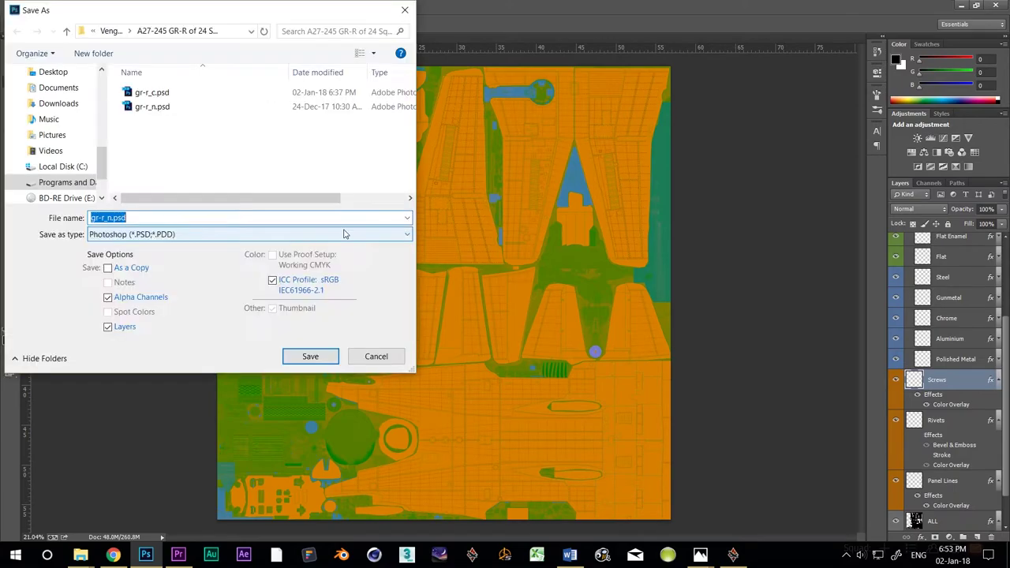
click(237, 232)
click(158, 260)
click(309, 354)
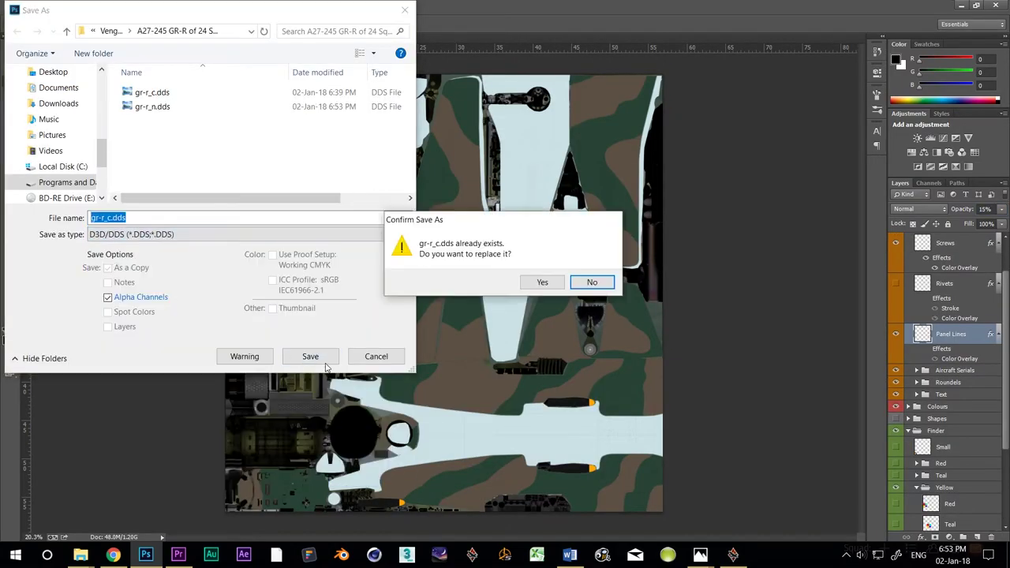
click(545, 279)
key(Return)
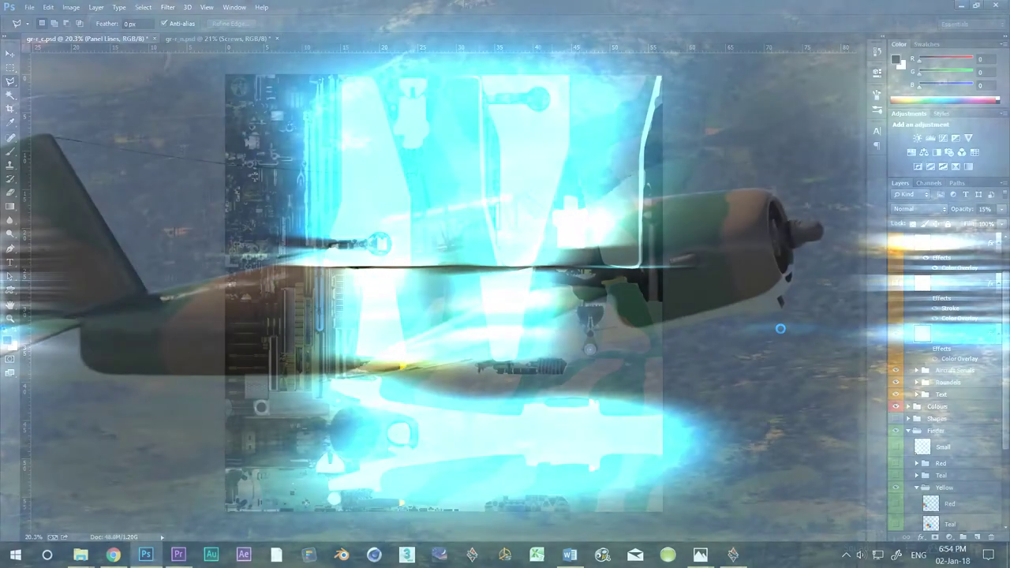